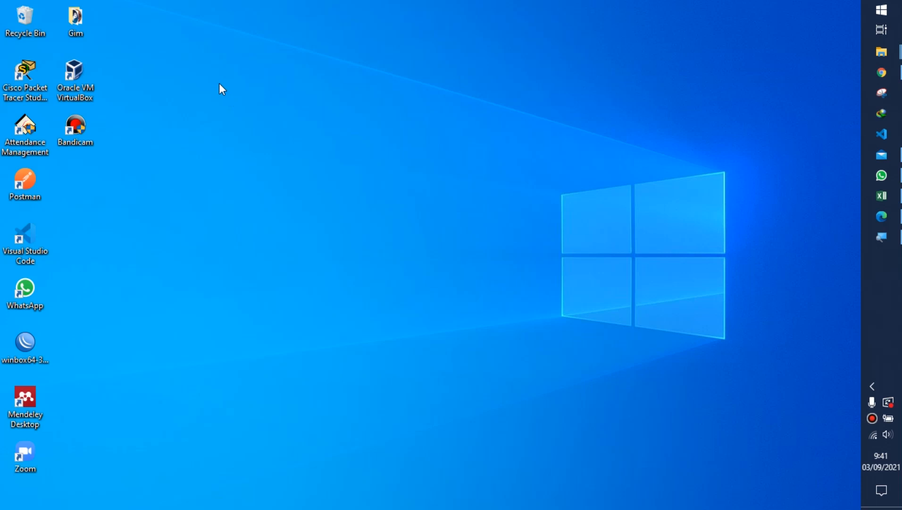
# Open Cisco Packet Tracer Student from the desktop and move its window to a convenient place
pyautogui.doubleClick(34, 98)
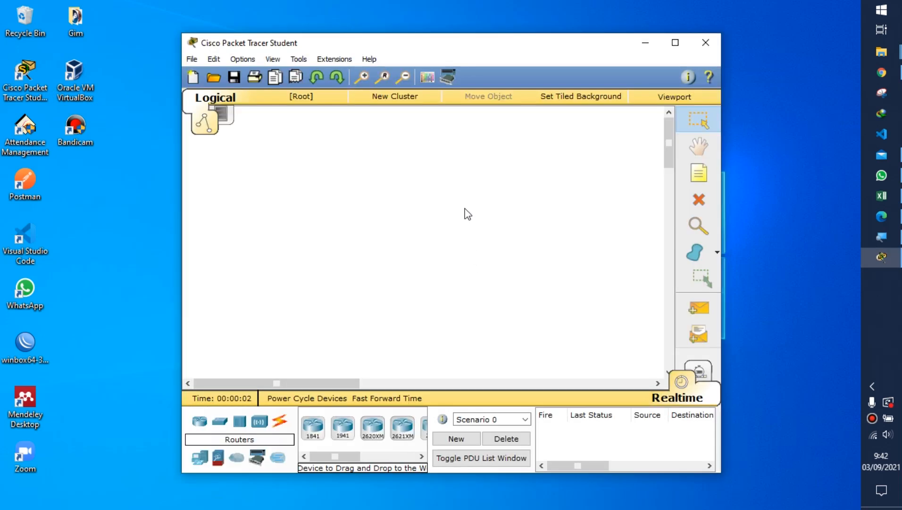
pyautogui.moveTo(459, 34); pyautogui.dragTo(449, 83)
pyautogui.click(451, 49)
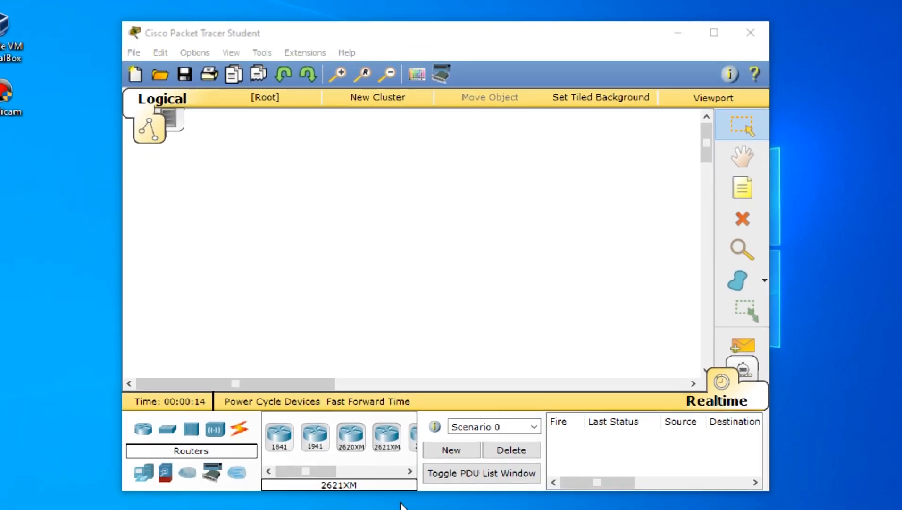
pyautogui.click(387, 198)
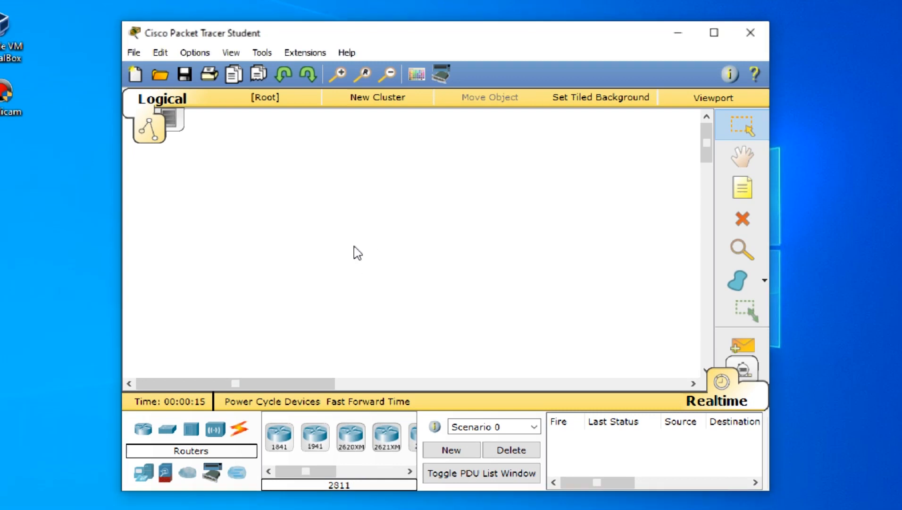
# Place two generic PCs in the logical workspace and arrange them side by side, PC0 to the left of PC1
pyautogui.click(337, 73)
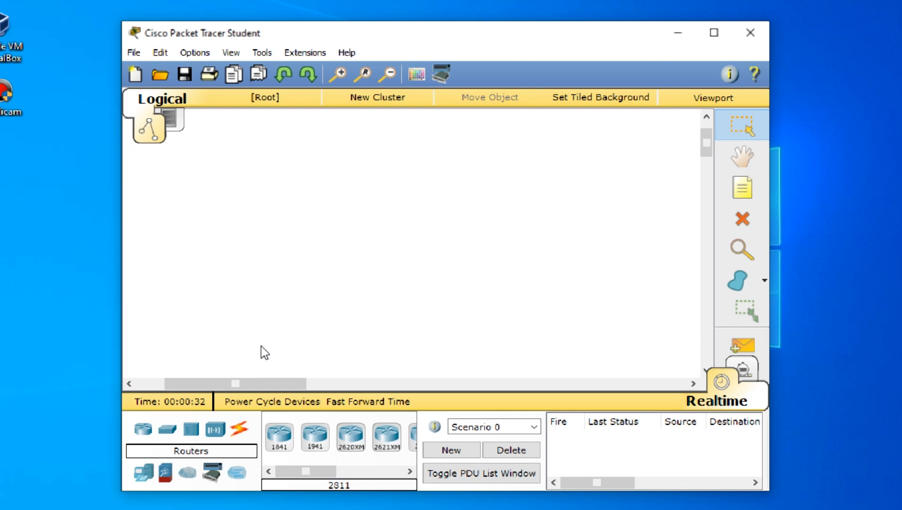
pyautogui.click(144, 478)
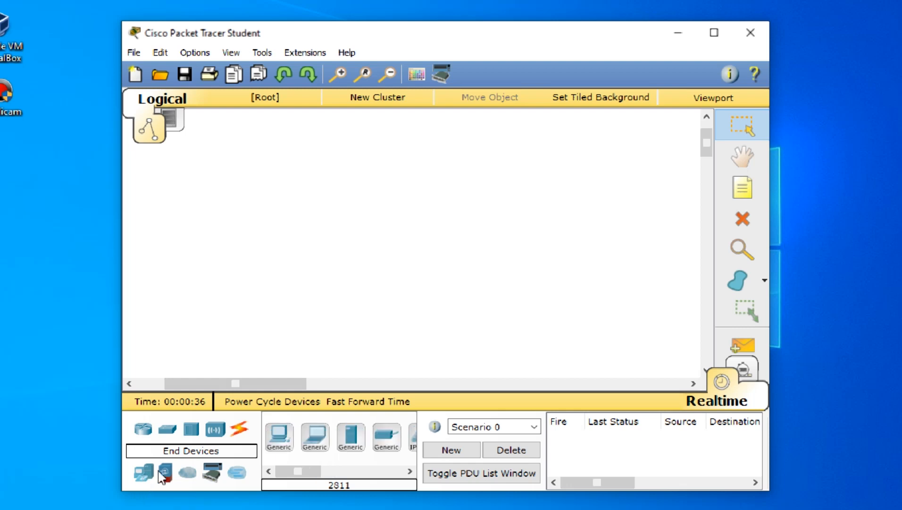
pyautogui.click(284, 443)
pyautogui.click(273, 295)
pyautogui.click(279, 436)
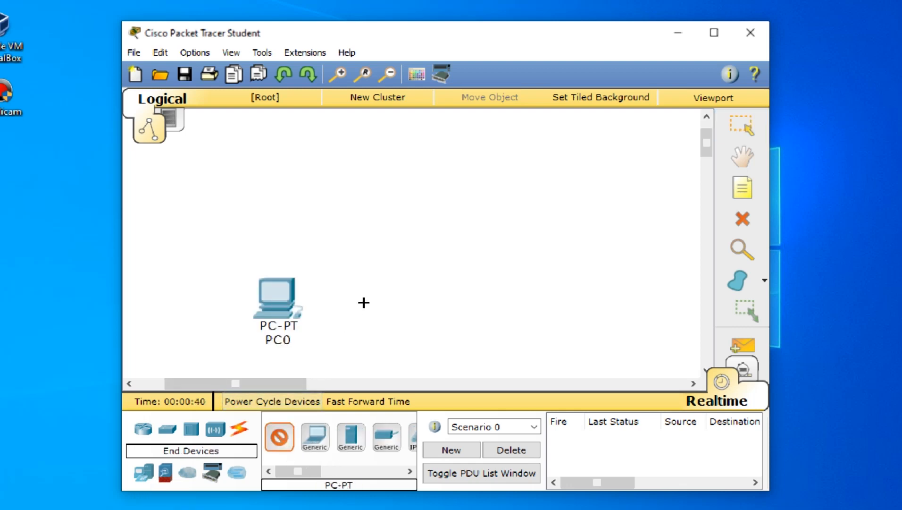
pyautogui.click(388, 277)
pyautogui.moveTo(388, 277); pyautogui.dragTo(491, 238)
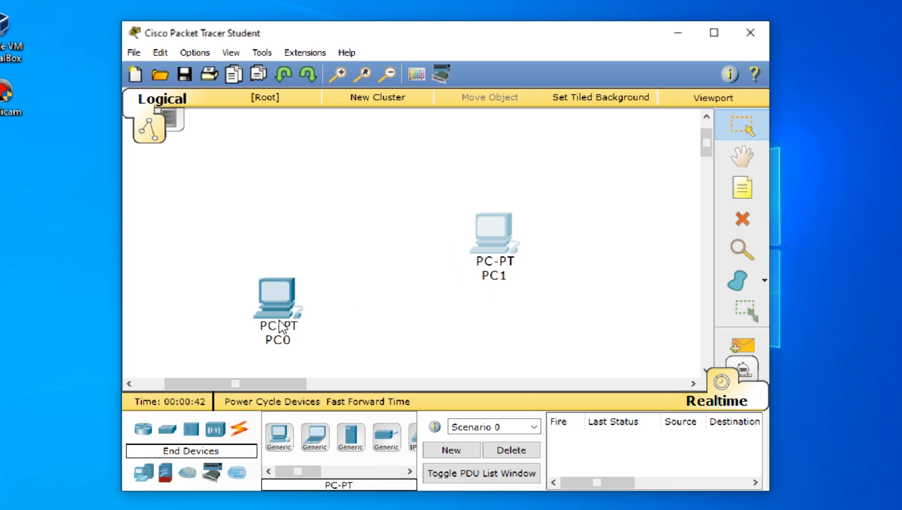
pyautogui.moveTo(278, 323); pyautogui.dragTo(303, 260)
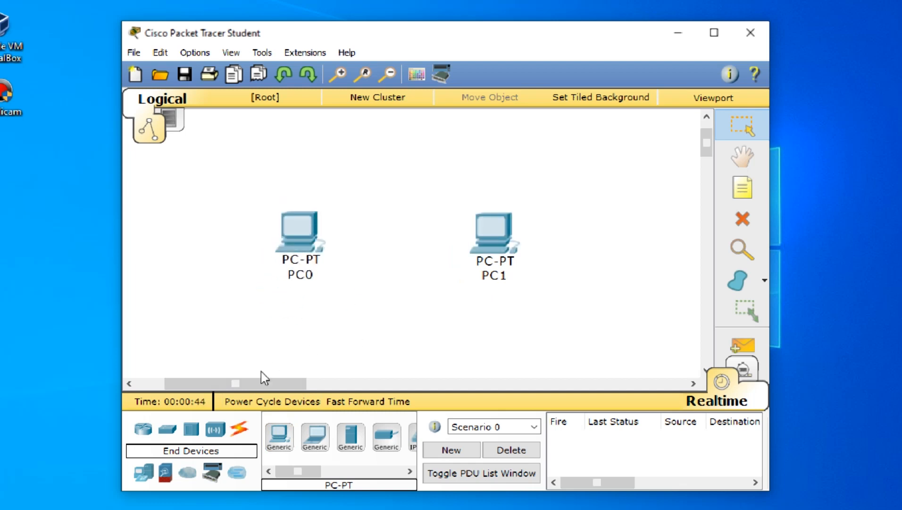
# Connect PC0 to PC1 through their FastEthernet0 ports with a Copper Cross-Over cable
pyautogui.click(239, 429)
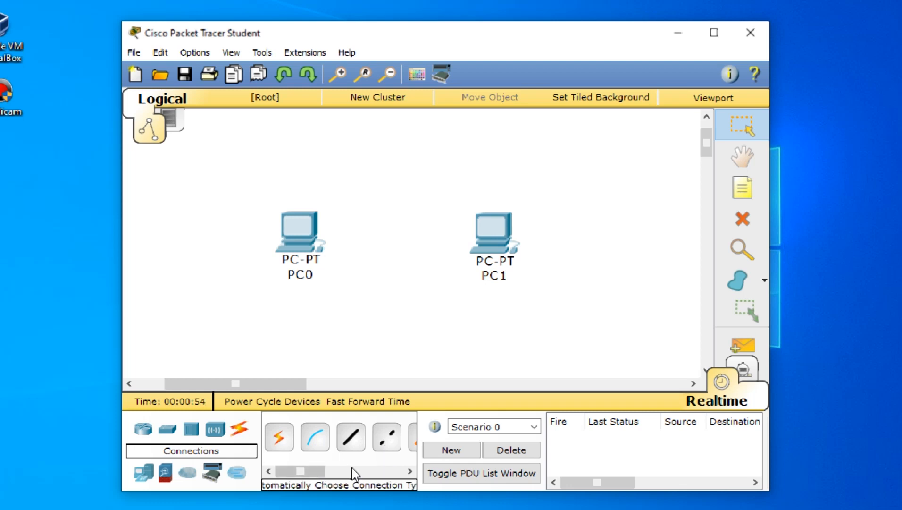
pyautogui.click(386, 436)
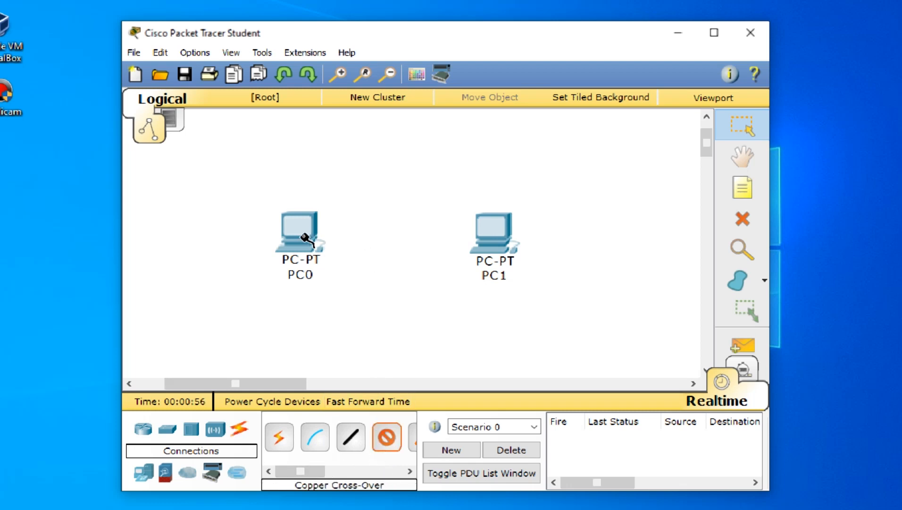
pyautogui.click(304, 236)
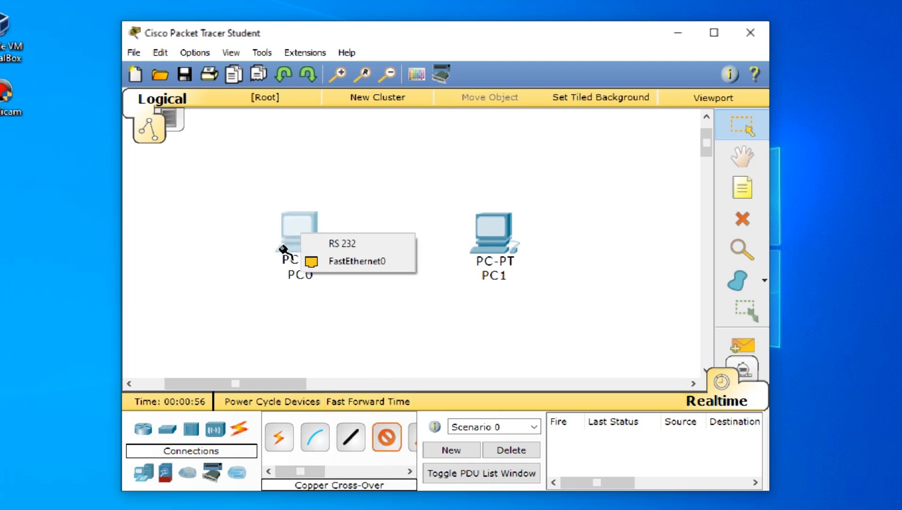
pyautogui.click(344, 263)
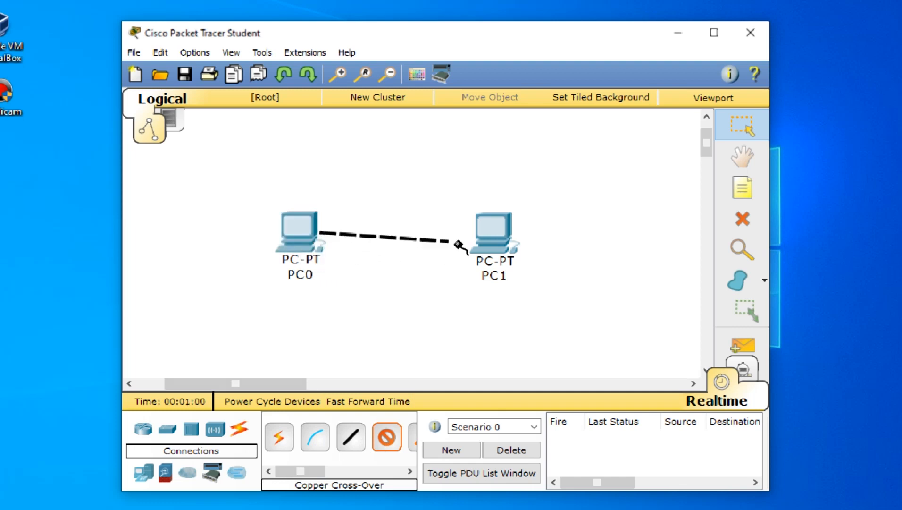
pyautogui.click(491, 232)
pyautogui.click(511, 262)
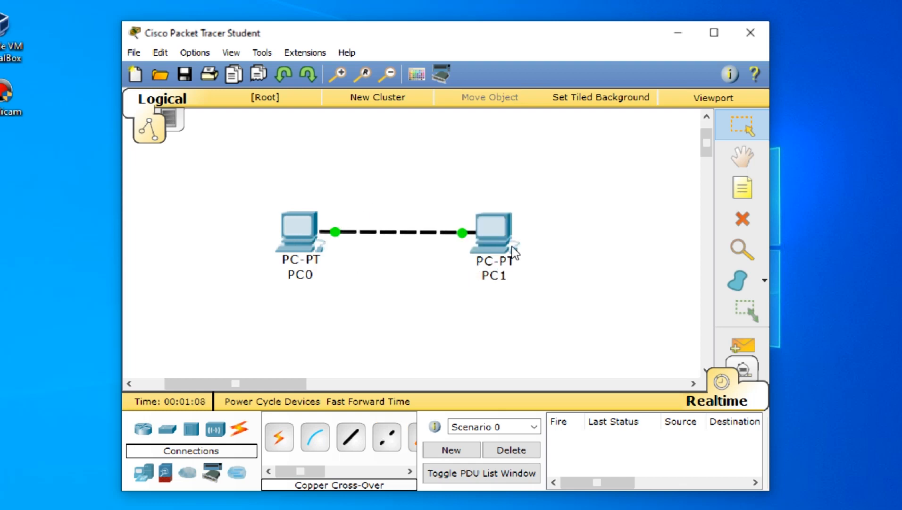
# Give PC0 the static IP address 192.168.1.1 with subnet mask 255.255.255.0, and close its configuration
pyautogui.click(298, 259)
pyautogui.click(367, 72)
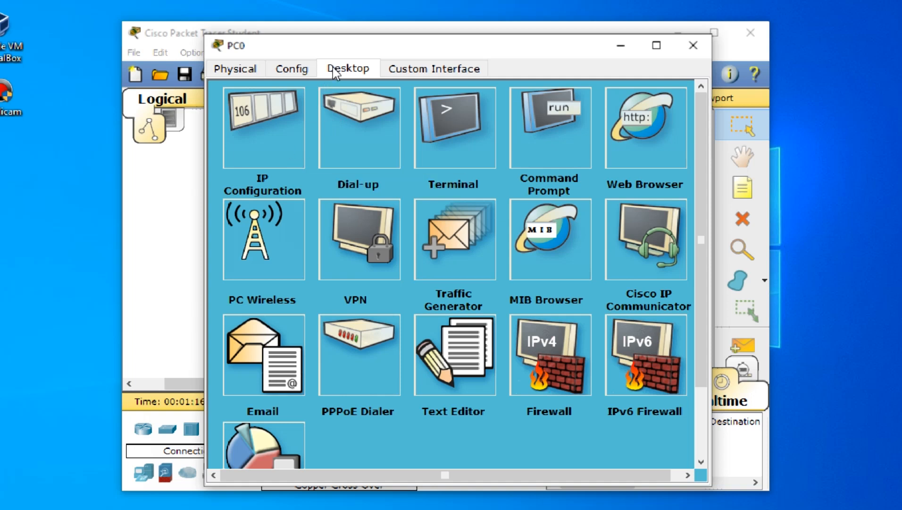
pyautogui.click(276, 145)
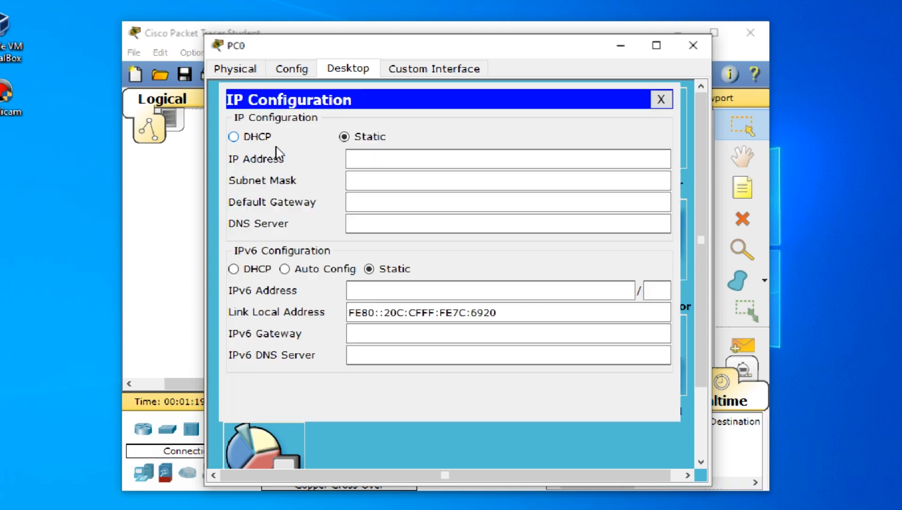
pyautogui.click(372, 159)
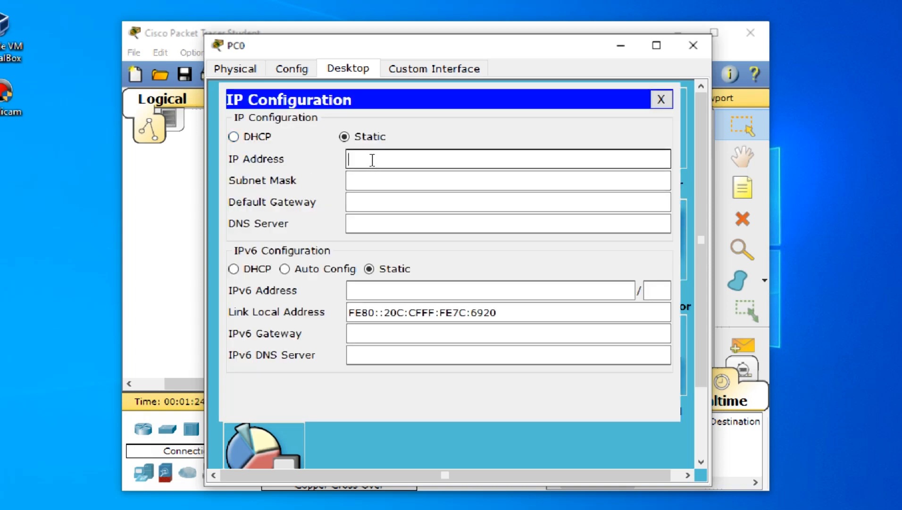
pyautogui.write('192.168.1.1')
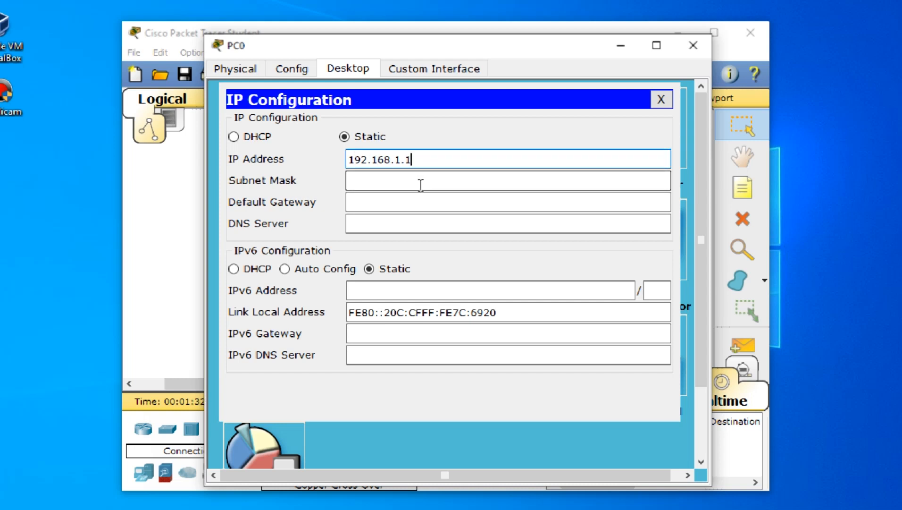
pyautogui.click(420, 184)
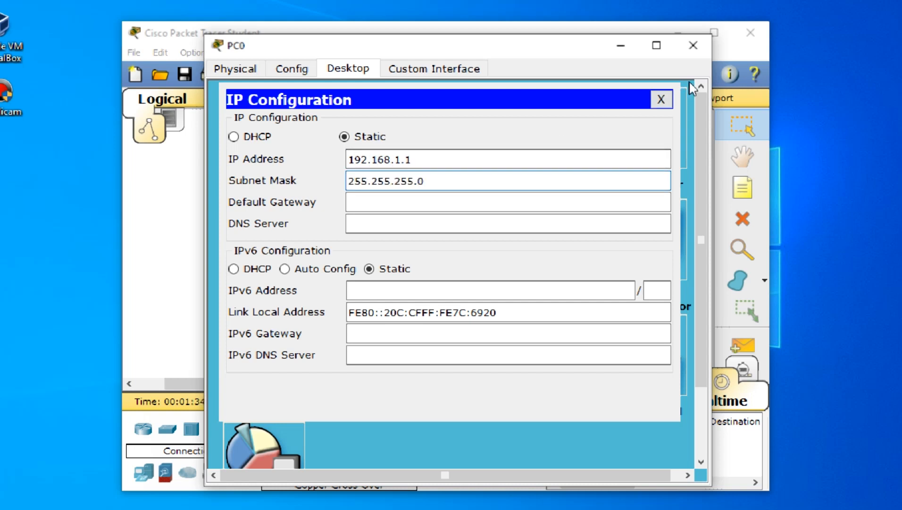
pyautogui.click(424, 181)
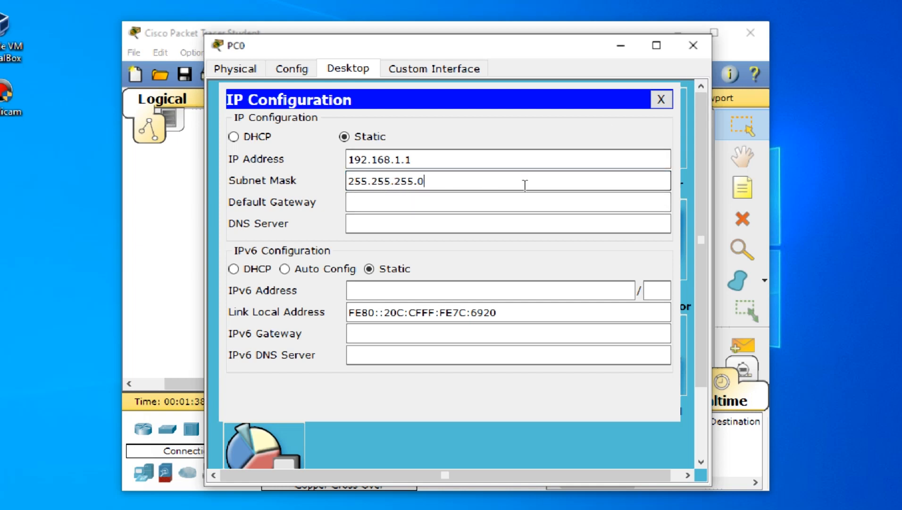
pyautogui.click(694, 53)
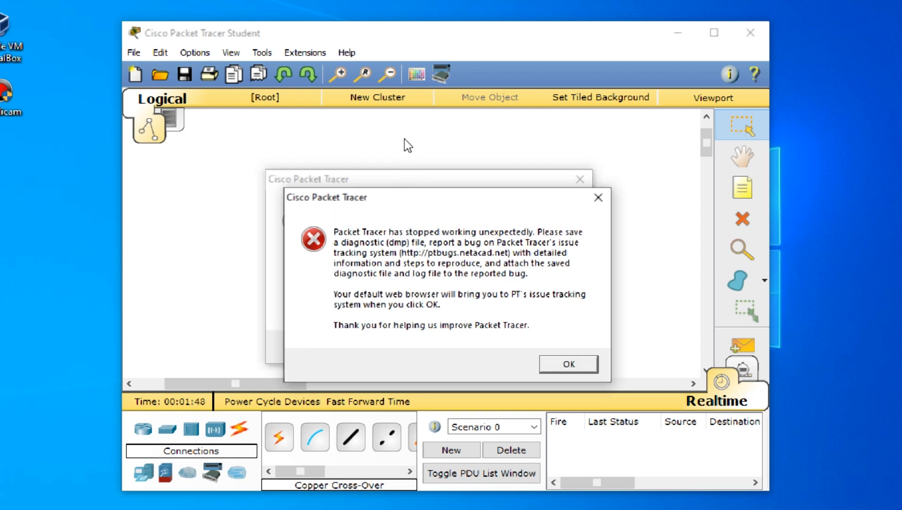
pyautogui.press('Escape')
pyautogui.press('Escape')
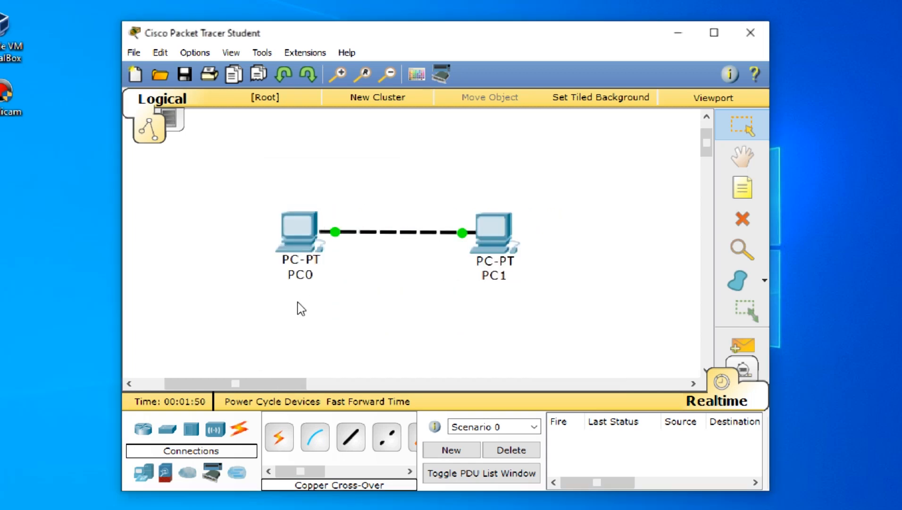
# Set PC1's static IP address to 192.168.1.2 in its IP configuration
pyautogui.click(504, 232)
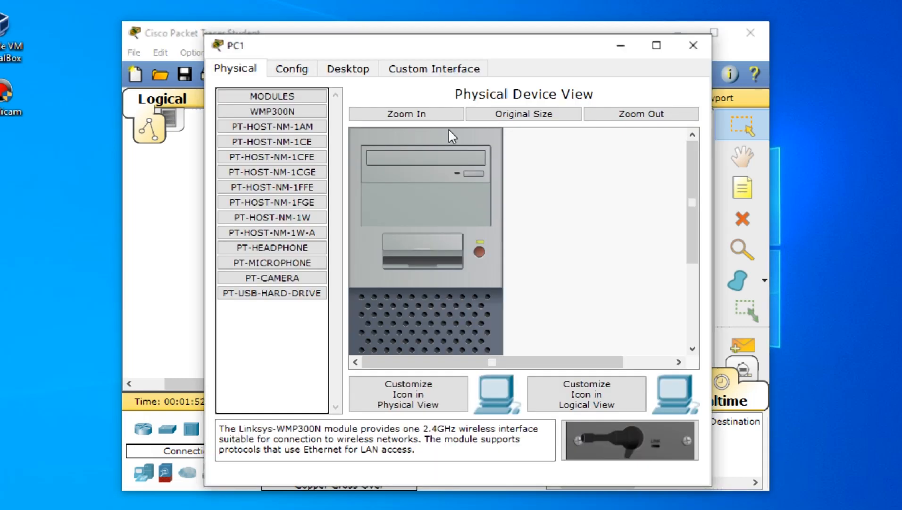
pyautogui.click(362, 72)
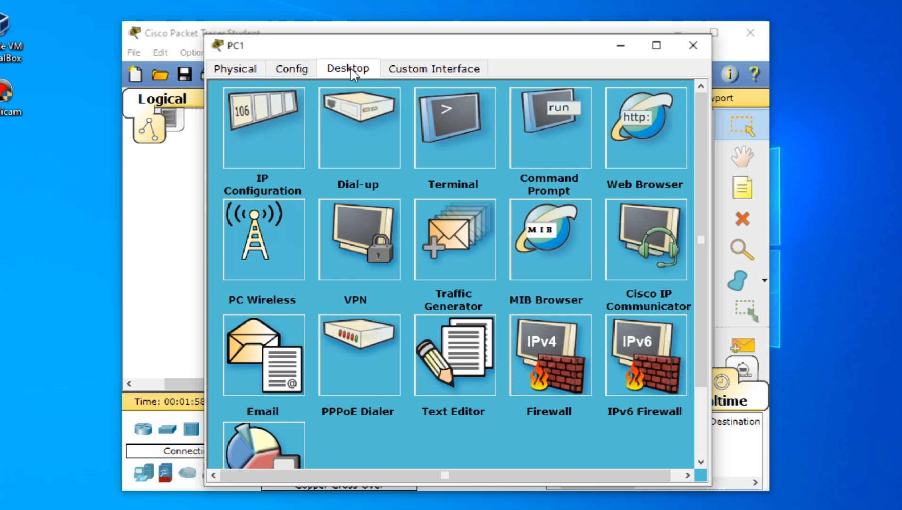
pyautogui.click(270, 148)
pyautogui.click(408, 159)
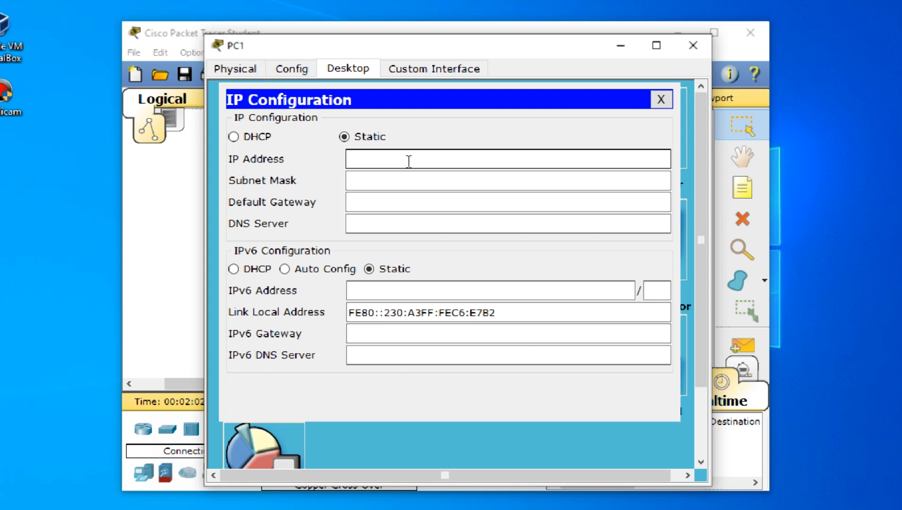
pyautogui.write('192.168.1.2')
pyautogui.moveTo(406, 163); pyautogui.dragTo(335, 175)
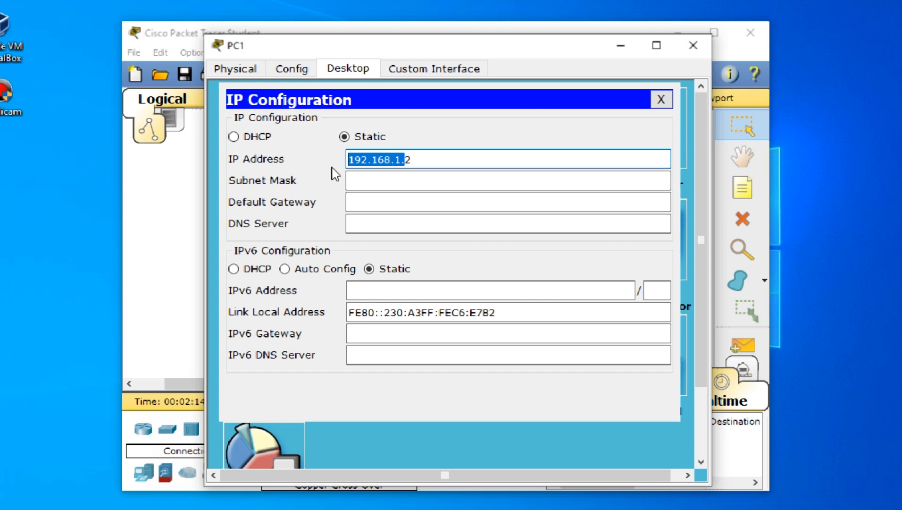
pyautogui.click(405, 159)
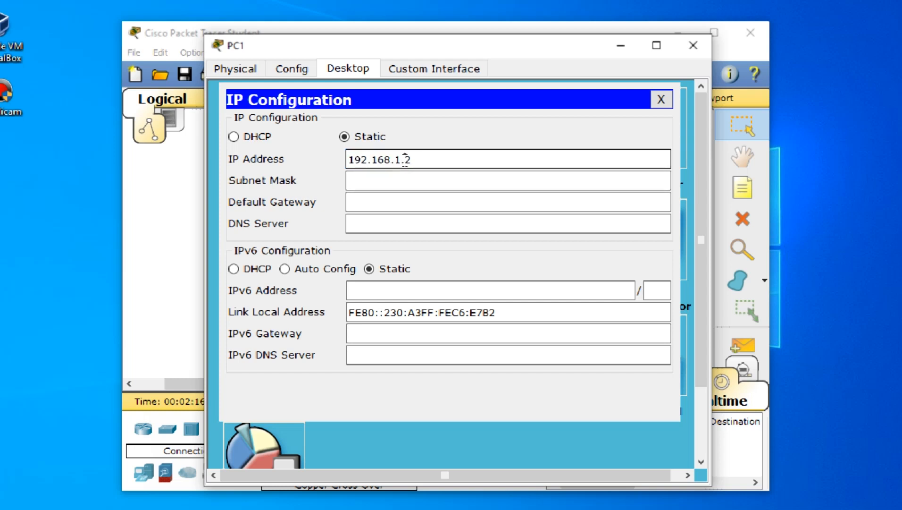
pyautogui.moveTo(404, 159); pyautogui.dragTo(325, 161)
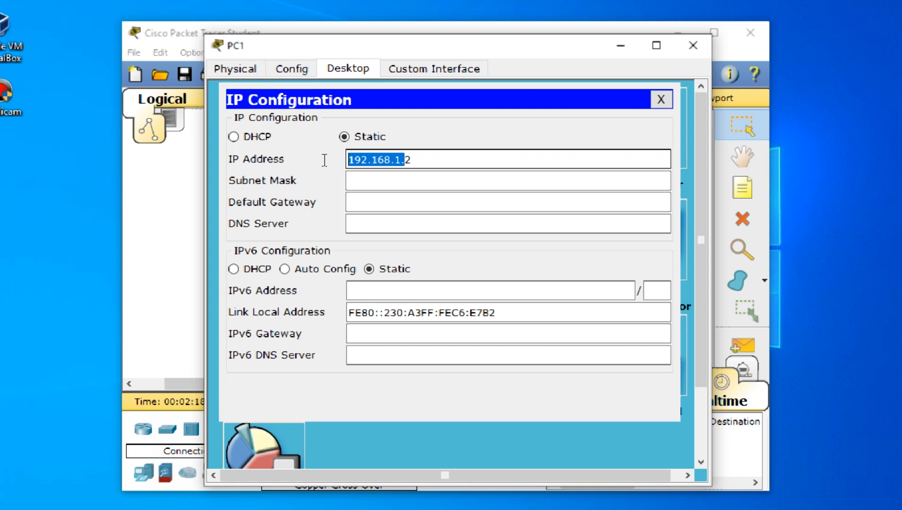
pyautogui.click(407, 160)
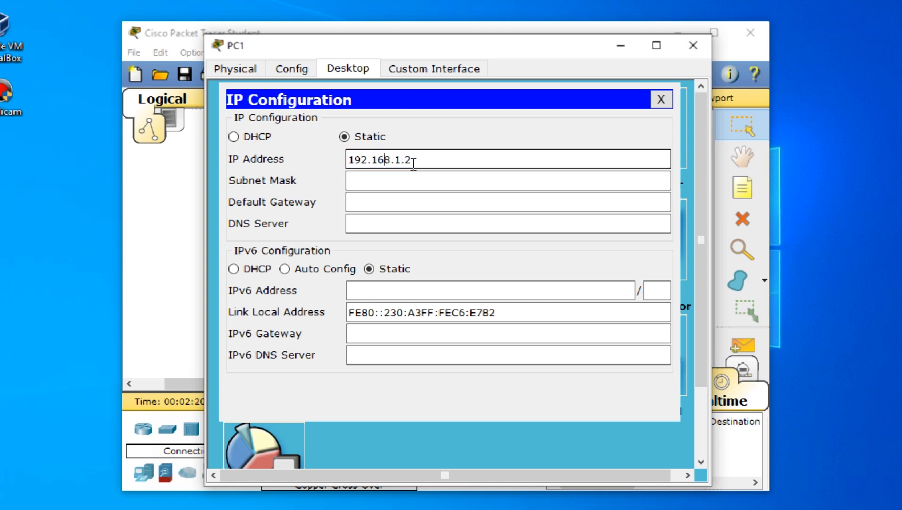
pyautogui.moveTo(407, 159); pyautogui.dragTo(415, 162)
pyautogui.click(416, 162)
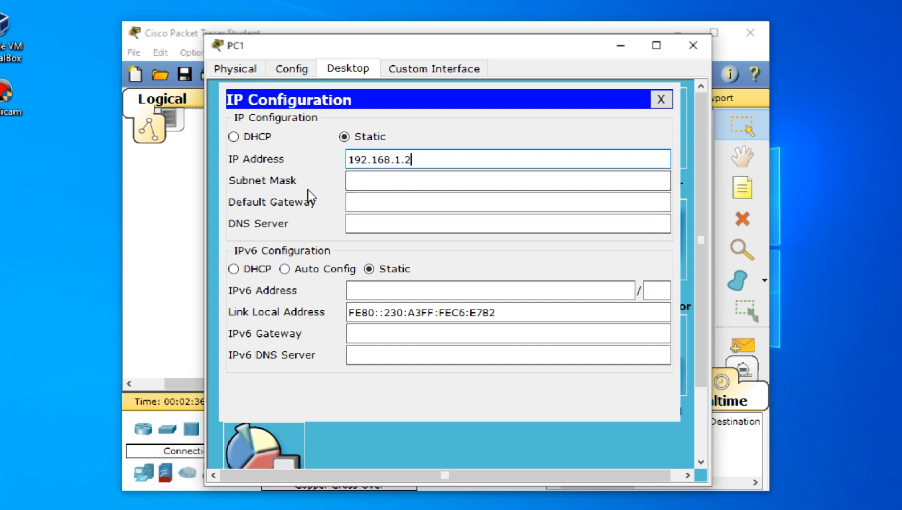
# Fill in PC1's subnet mask as 255.255.255.0 and close its configuration
pyautogui.click(405, 181)
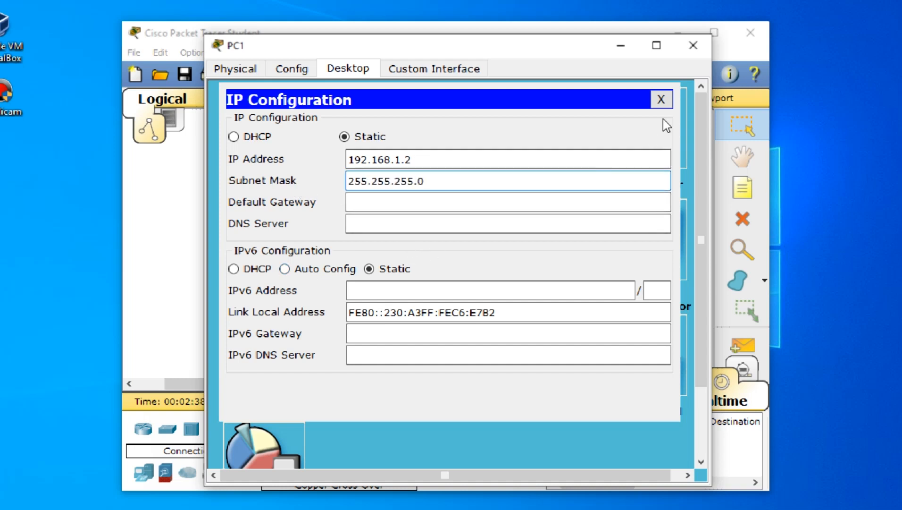
pyautogui.click(693, 46)
pyautogui.press('Return')
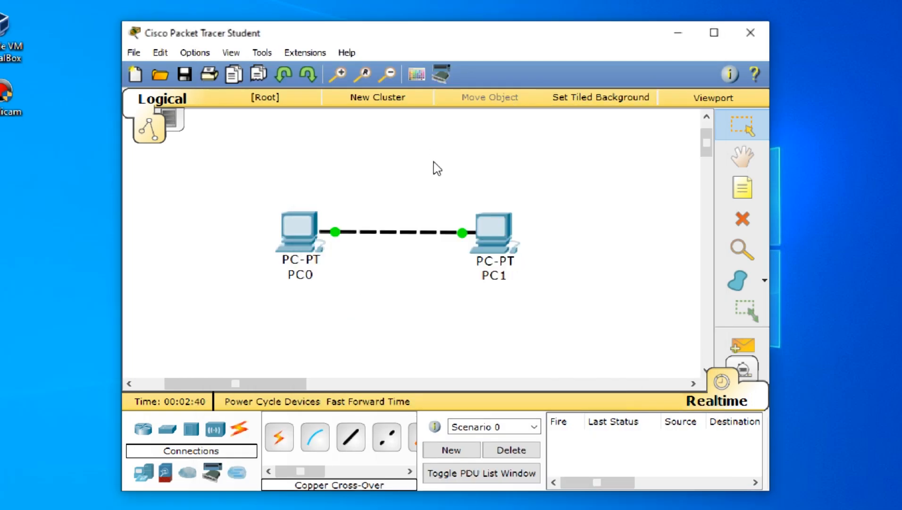
pyautogui.press('Return')
# Ping 192.168.1.2 from PC0's command prompt and highlight a reply line in the output
pyautogui.click(295, 232)
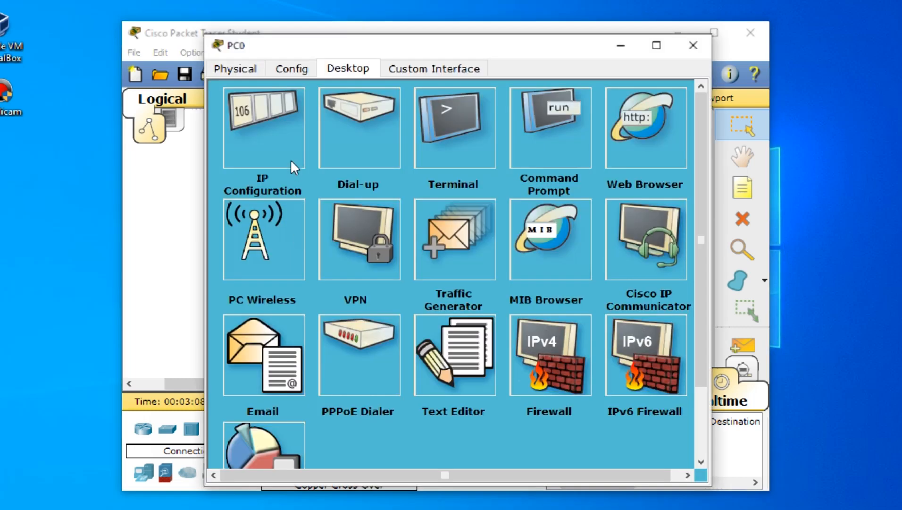
pyautogui.click(581, 156)
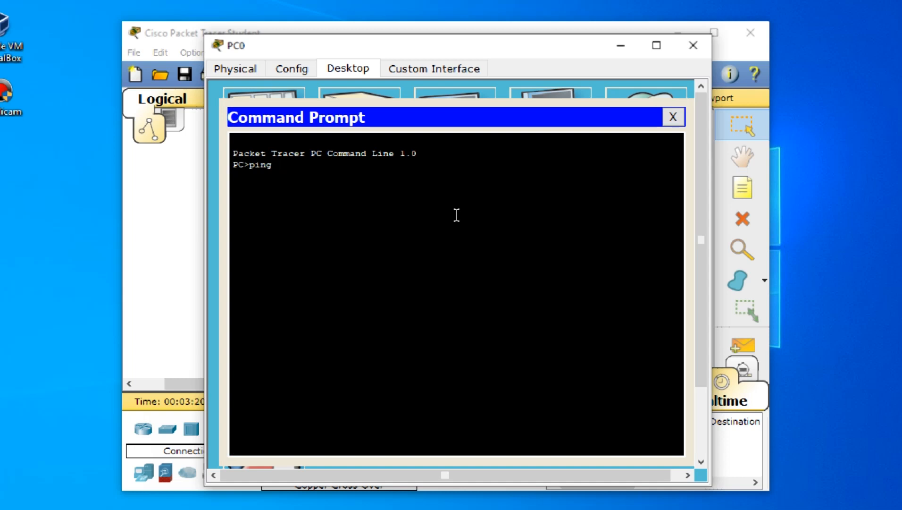
pyautogui.write('192.168.1.2')
pyautogui.press('Return')
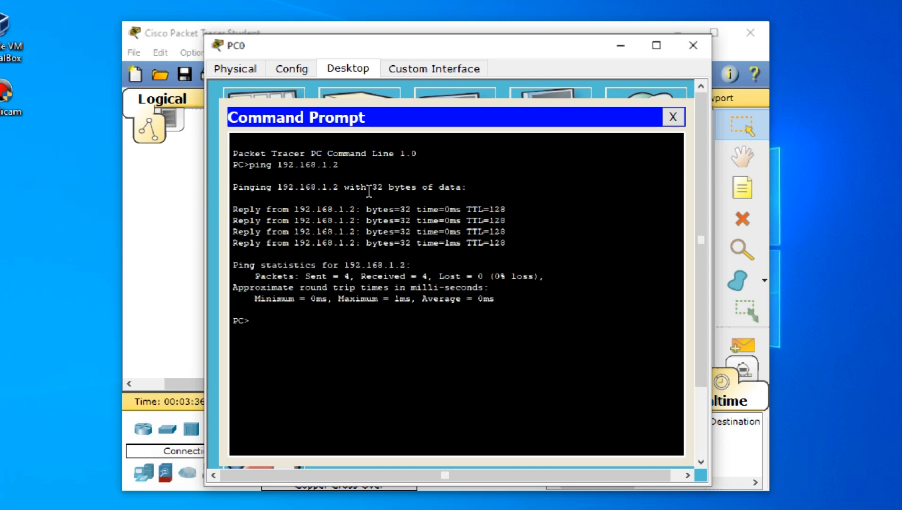
pyautogui.moveTo(511, 219); pyautogui.dragTo(234, 217)
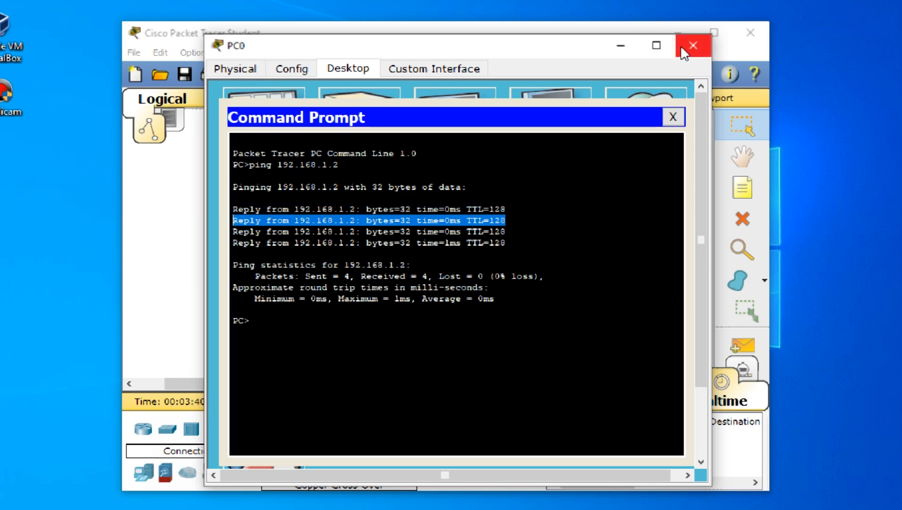
# Close PC0's command prompt and its device window, and dismiss the error messages
pyautogui.click(674, 117)
pyautogui.click(703, 54)
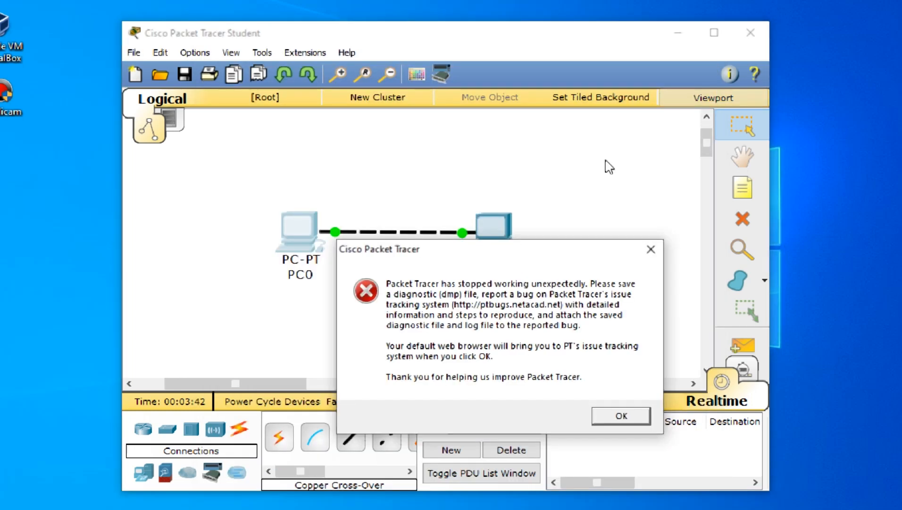
pyautogui.press('Return')
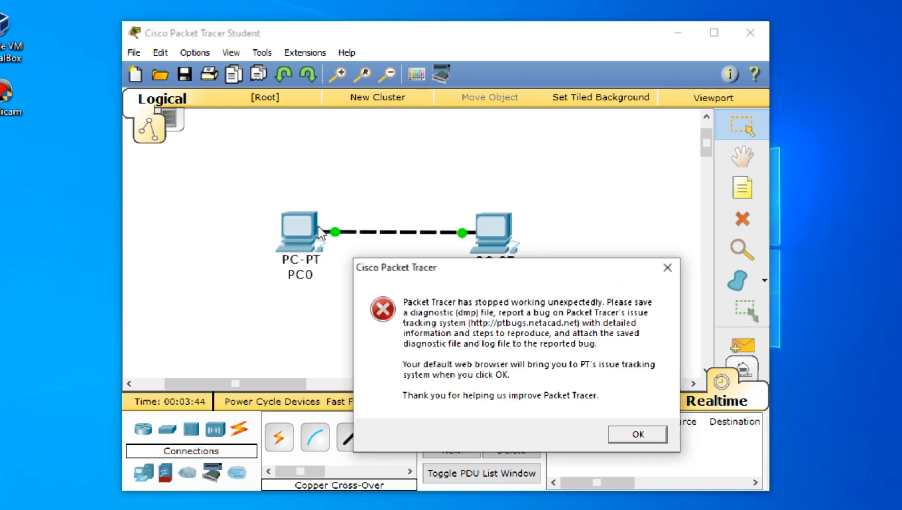
pyautogui.press('Return')
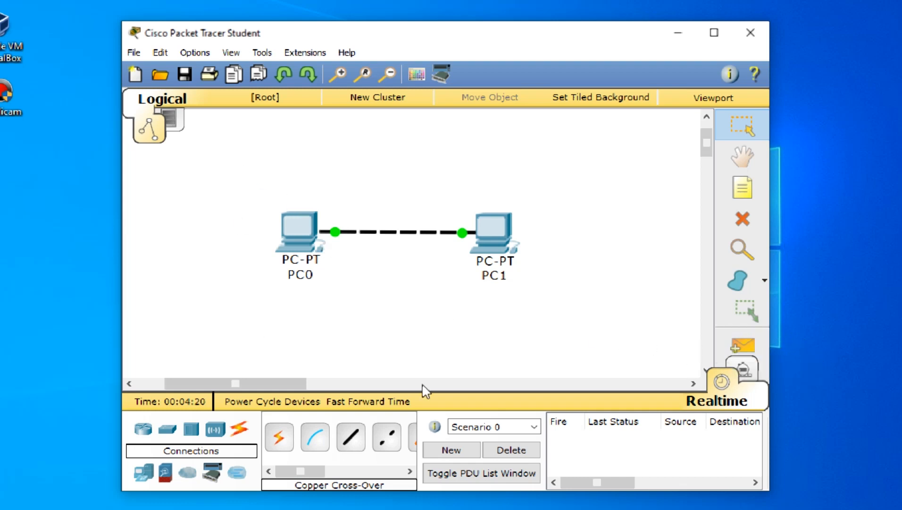
# Send a simple PDU from PC0 to PC1 to test their connection
pyautogui.click(743, 345)
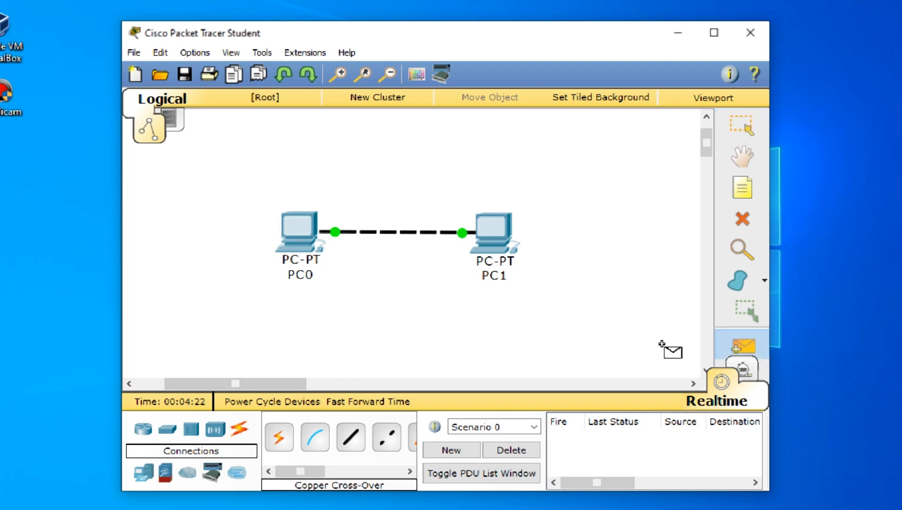
pyautogui.click(294, 241)
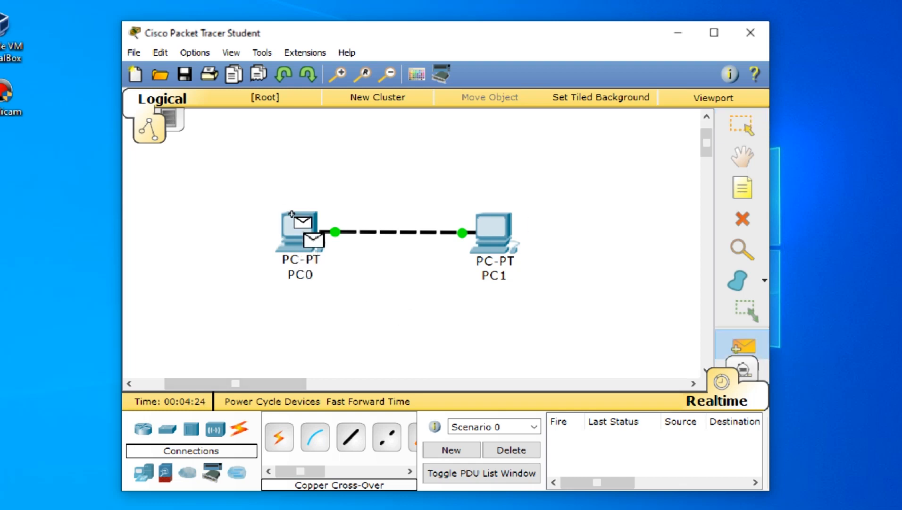
pyautogui.click(496, 225)
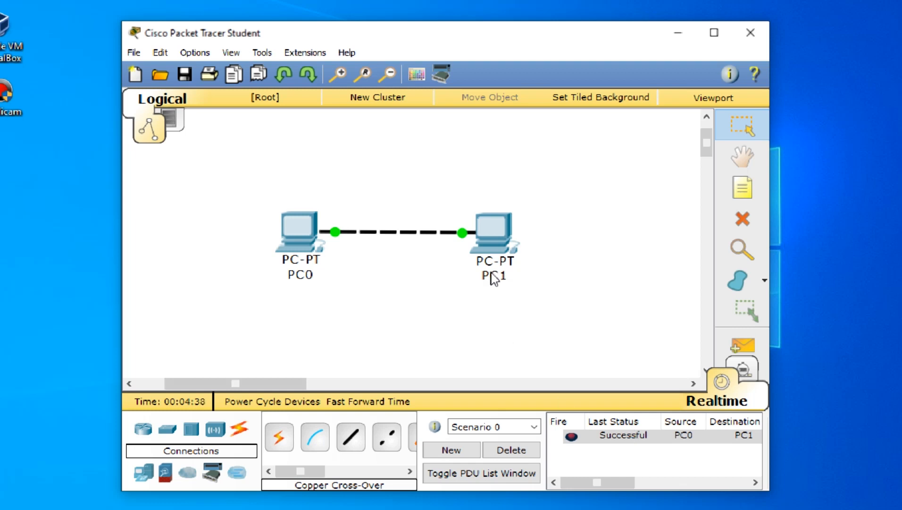
# Move PC0 and PC1 together to the upper part of the visible workspace
pyautogui.moveTo(228, 162); pyautogui.dragTo(589, 283)
pyautogui.moveTo(516, 261); pyautogui.dragTo(531, 154)
pyautogui.click(536, 228)
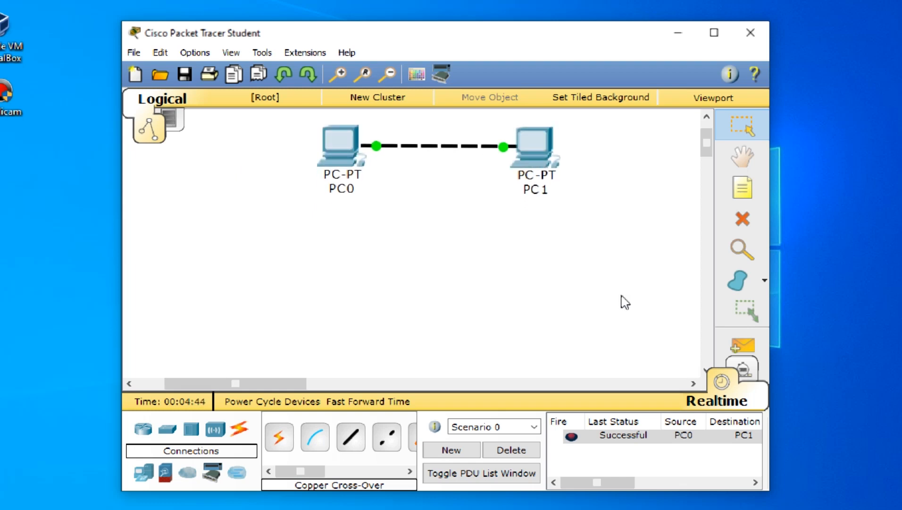
# Place three generic PCs, PC2, PC3 and PC4, in an empty area below the first network
pyautogui.scroll(-3, 625, 286)
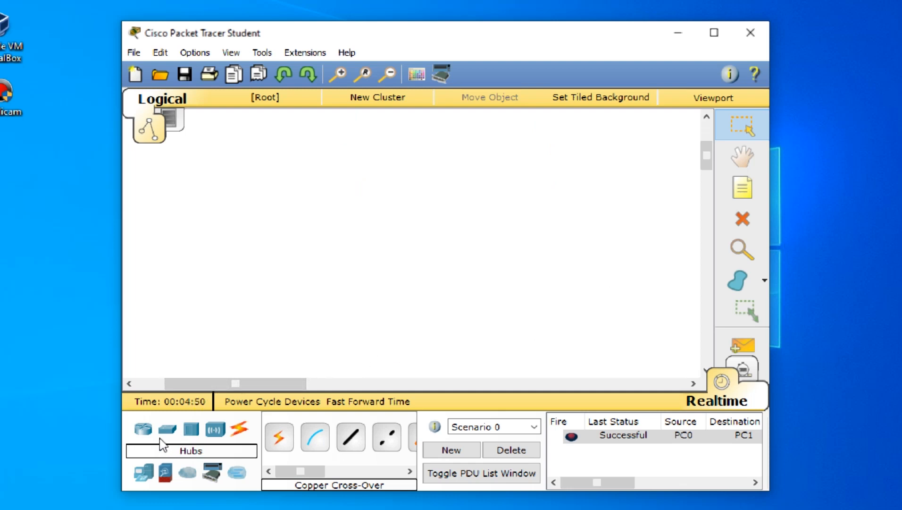
pyautogui.click(143, 472)
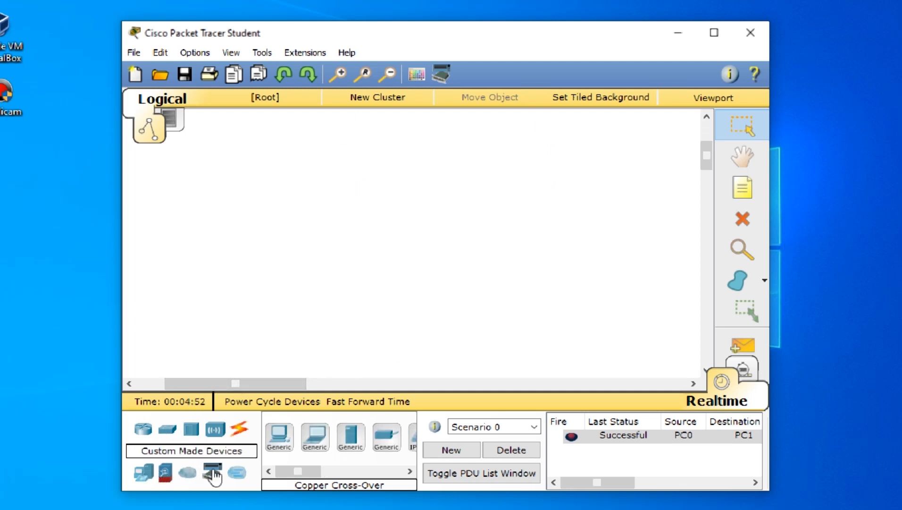
pyautogui.click(280, 437)
pyautogui.click(330, 246)
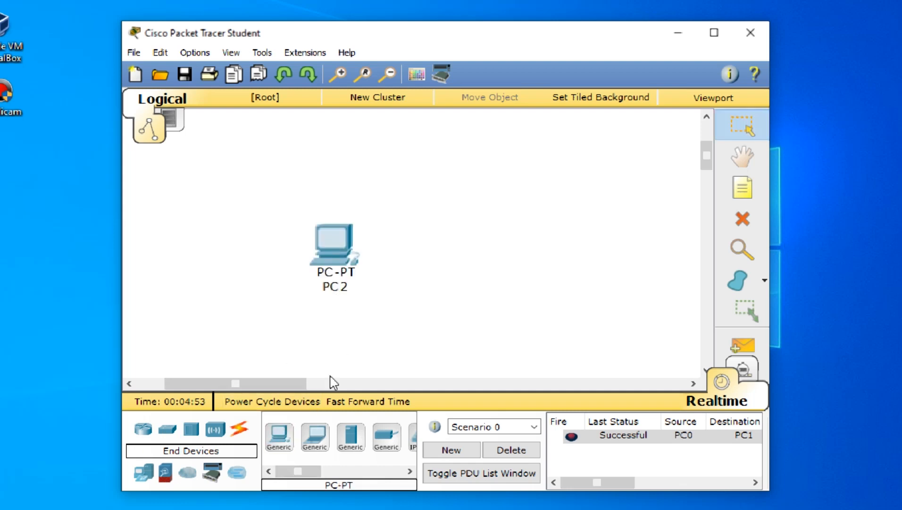
pyautogui.click(280, 438)
pyautogui.click(463, 289)
pyautogui.click(280, 438)
pyautogui.click(571, 274)
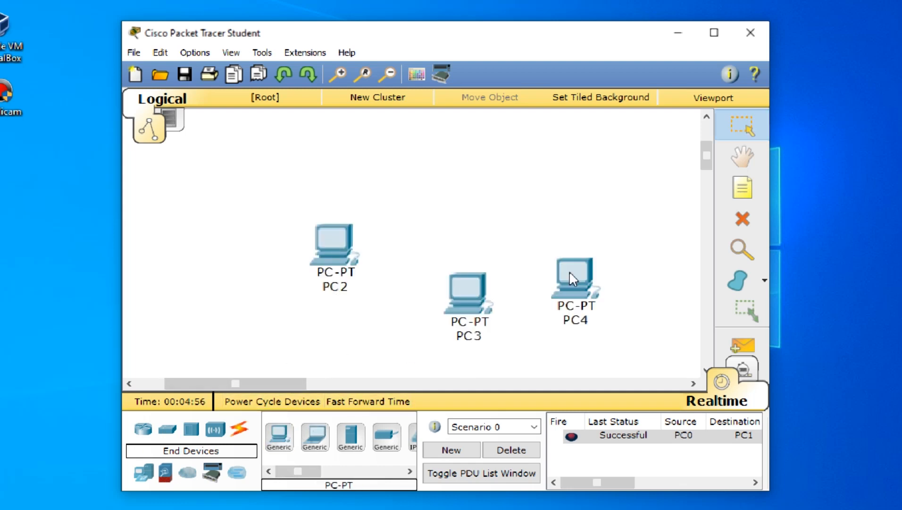
# Rearrange PC2, PC3 and PC4 into a roughly level row, leaving free space above them
pyautogui.moveTo(286, 222); pyautogui.dragTo(626, 331)
pyautogui.moveTo(580, 294); pyautogui.dragTo(543, 300)
pyautogui.click(315, 268)
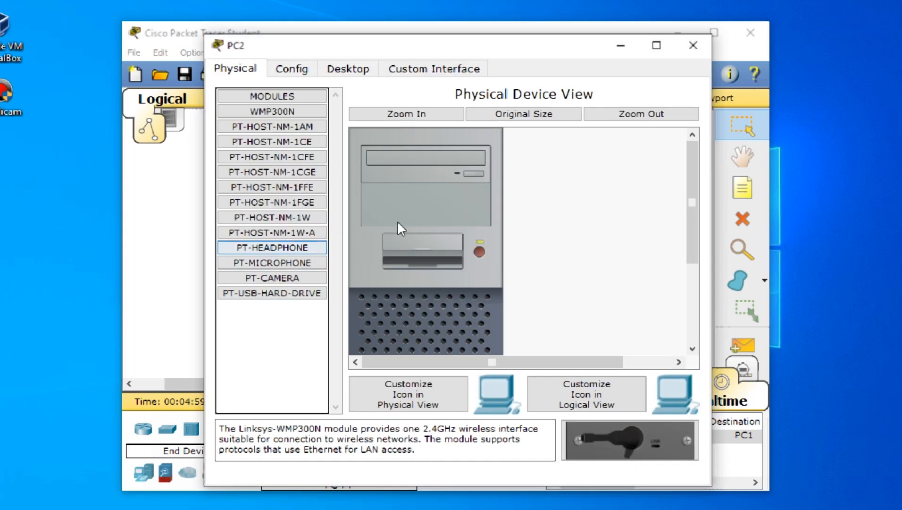
pyautogui.click(699, 27)
pyautogui.press('Return')
pyautogui.moveTo(311, 239); pyautogui.dragTo(329, 280)
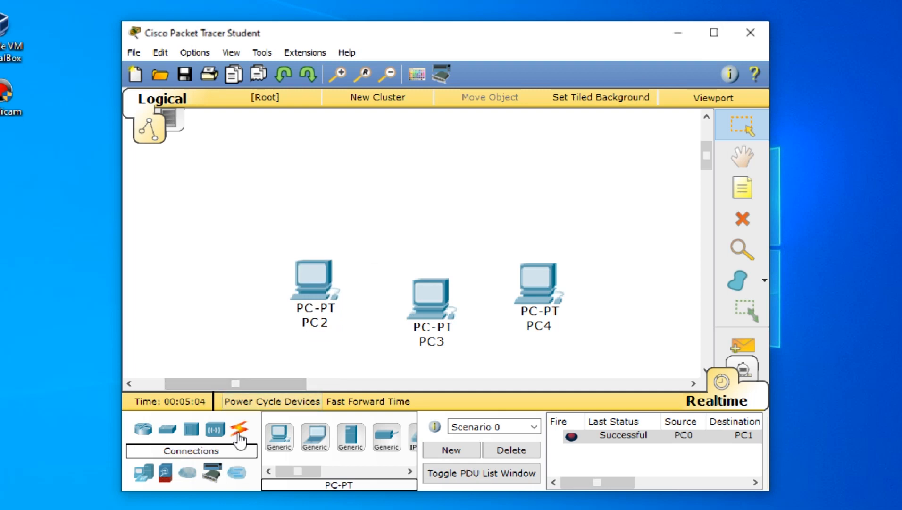
pyautogui.click(165, 434)
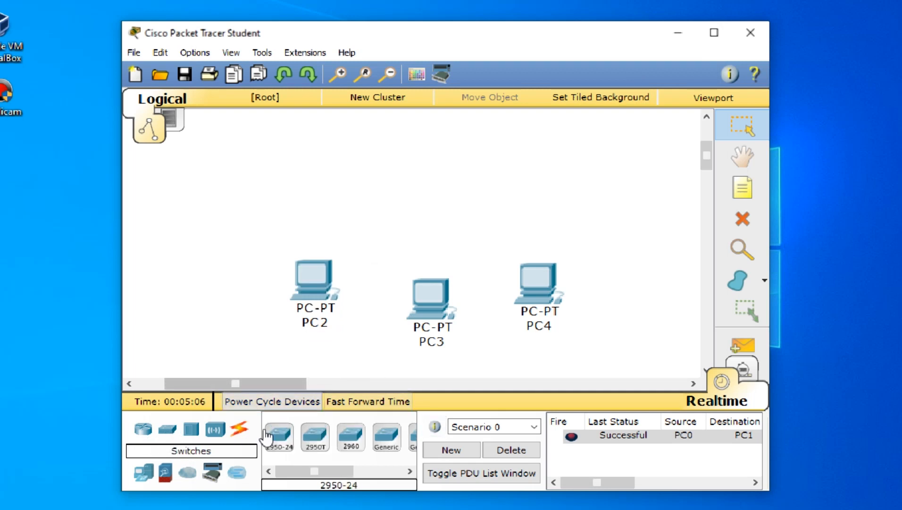
pyautogui.moveTo(322, 471); pyautogui.dragTo(356, 482)
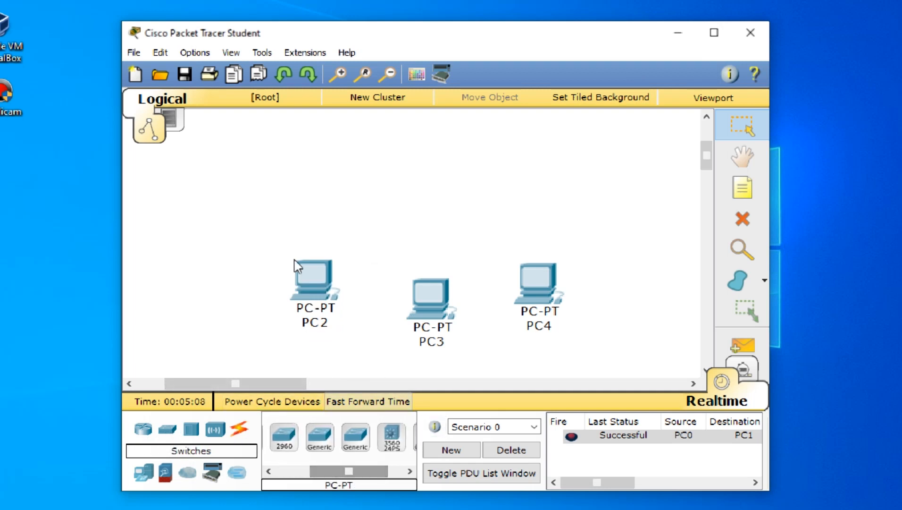
# Connect PC2 to PC3 with a copper cross-over cable, and try to run a second one from PC3
pyautogui.click(241, 431)
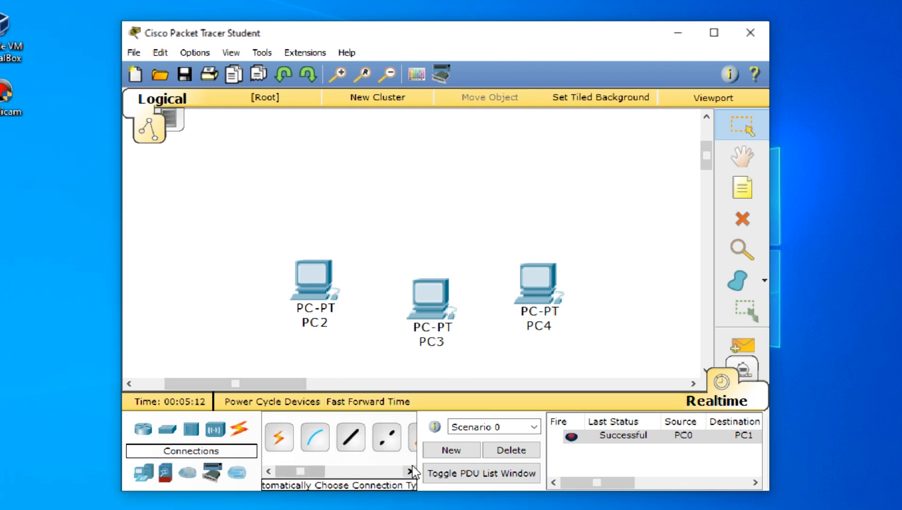
pyautogui.click(375, 446)
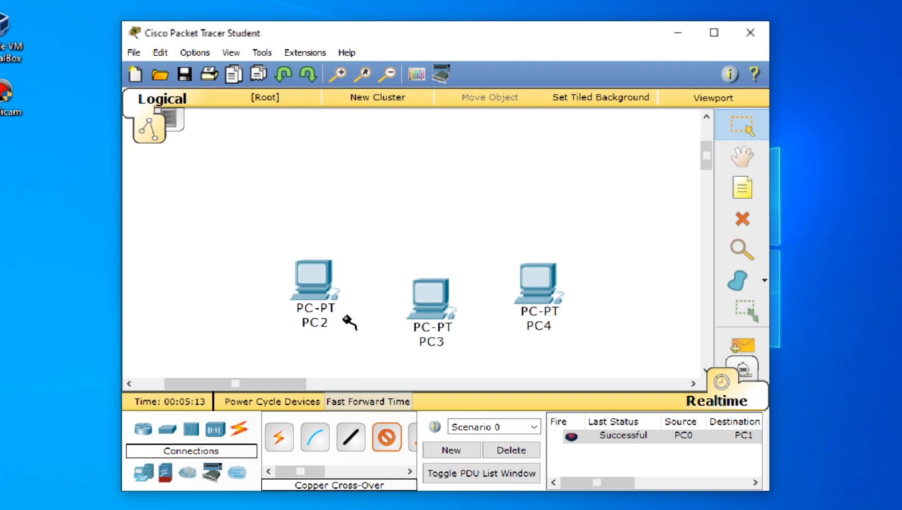
pyautogui.click(314, 274)
pyautogui.click(358, 301)
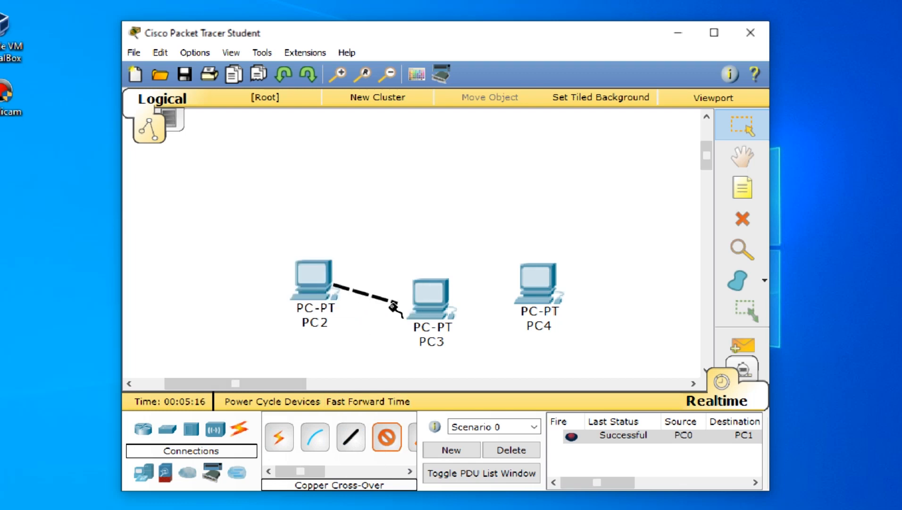
pyautogui.click(425, 298)
pyautogui.click(456, 325)
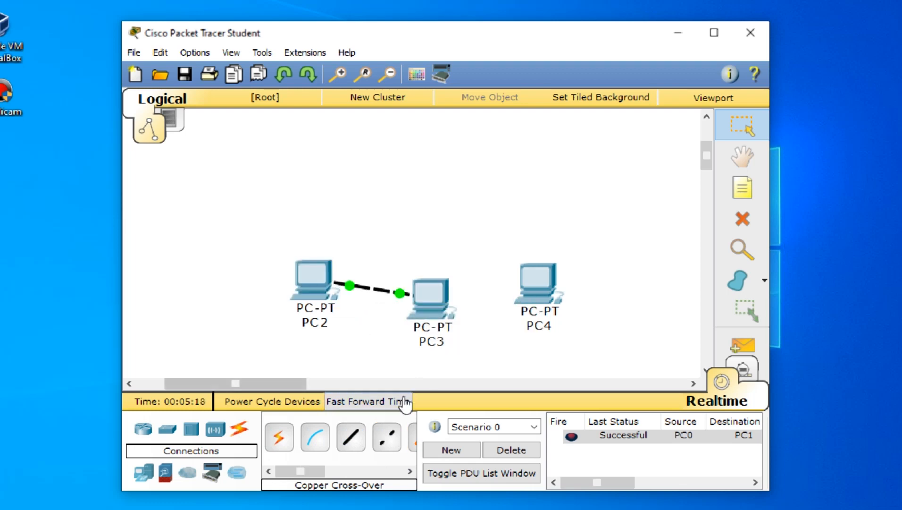
pyautogui.click(442, 308)
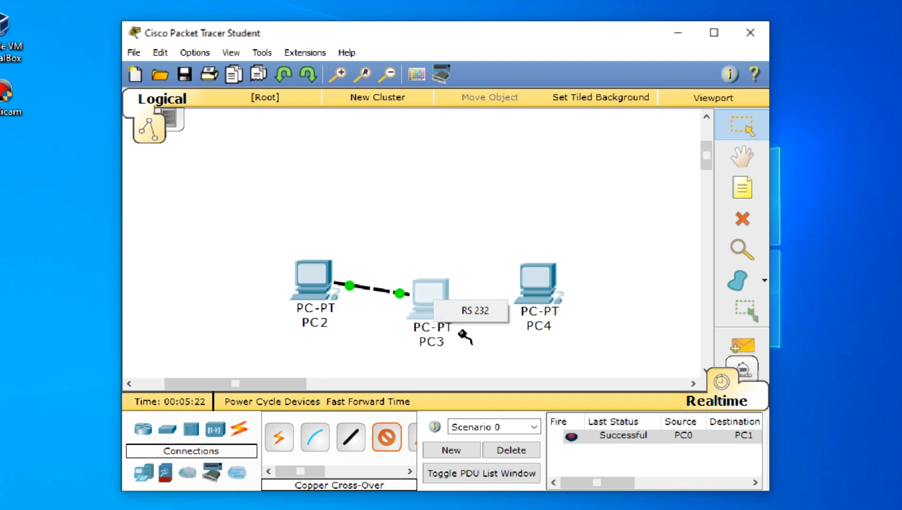
pyautogui.click(472, 185)
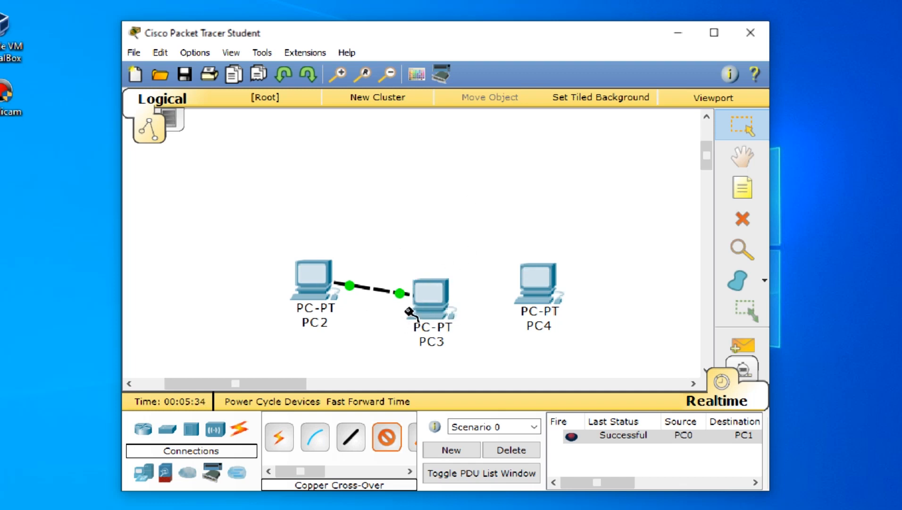
# Add a generic Switch-PT to the workspace above the three PCs
pyautogui.click(163, 433)
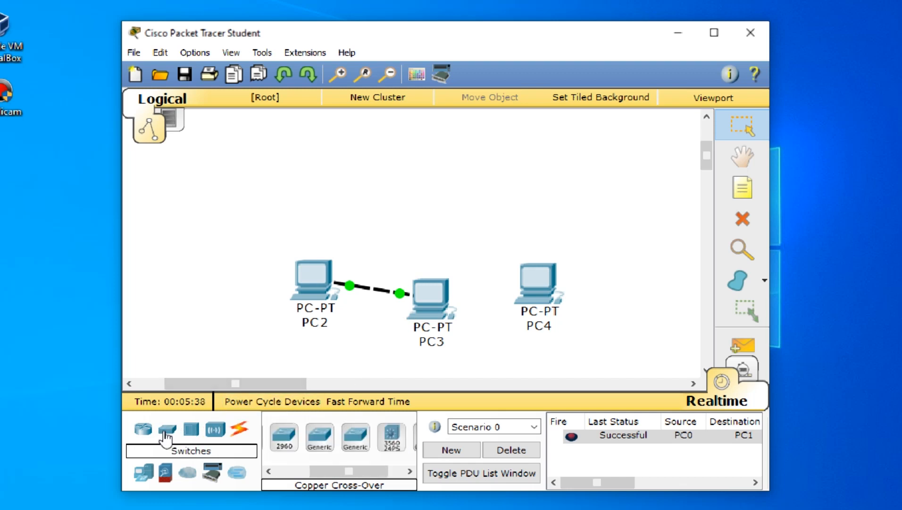
pyautogui.scroll(-1, 340, 472)
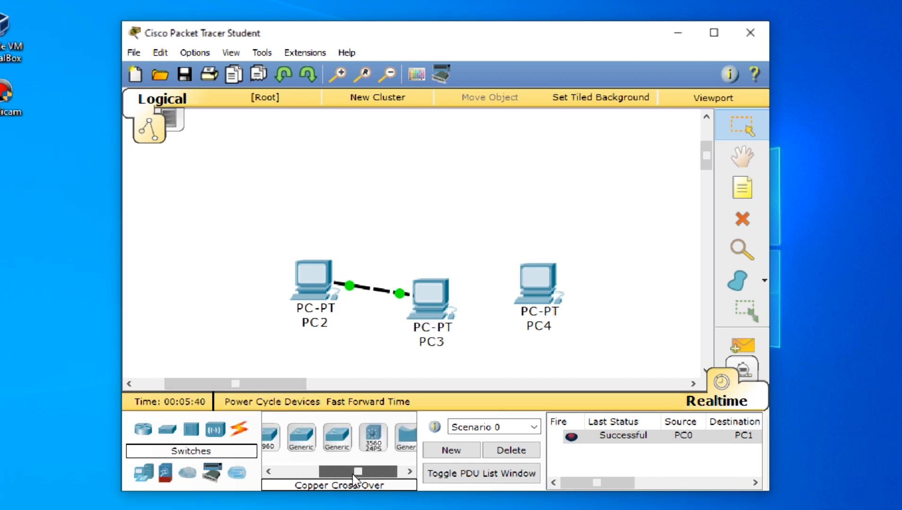
pyautogui.scroll(2, 344, 472)
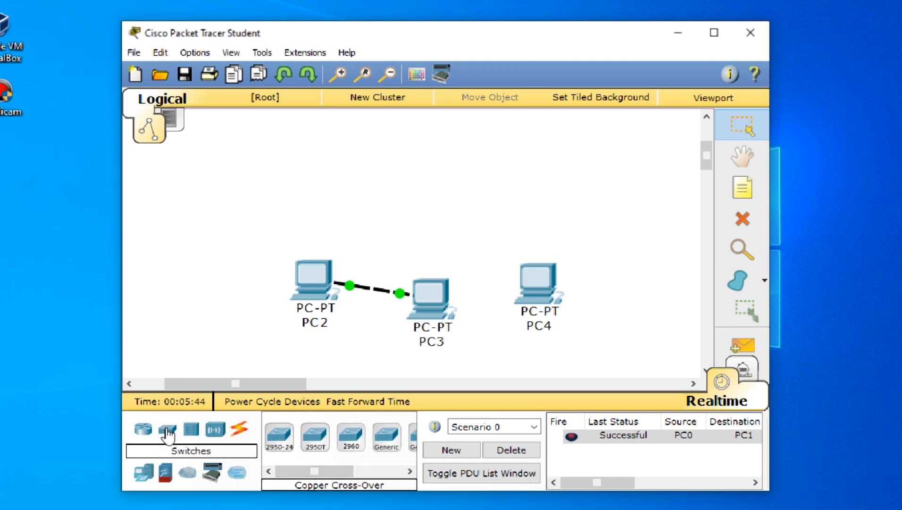
pyautogui.moveTo(325, 472); pyautogui.dragTo(372, 468)
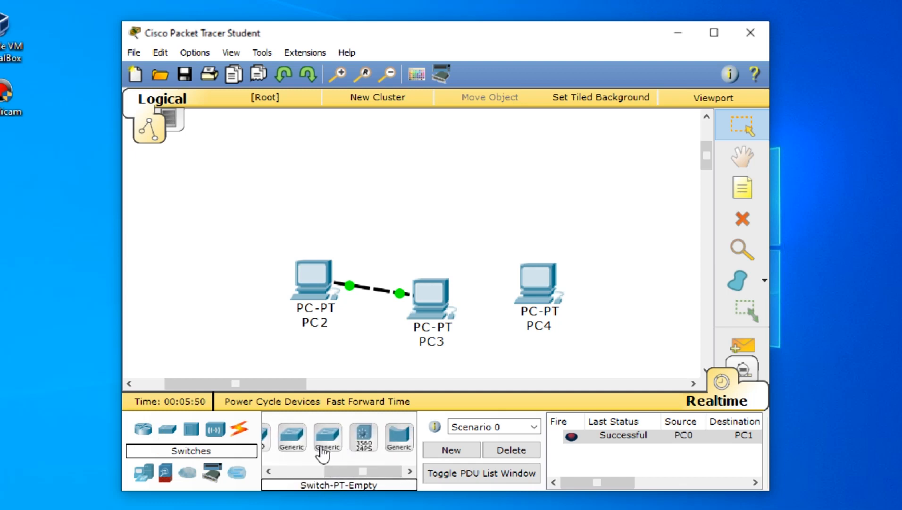
pyautogui.moveTo(352, 475); pyautogui.dragTo(324, 470)
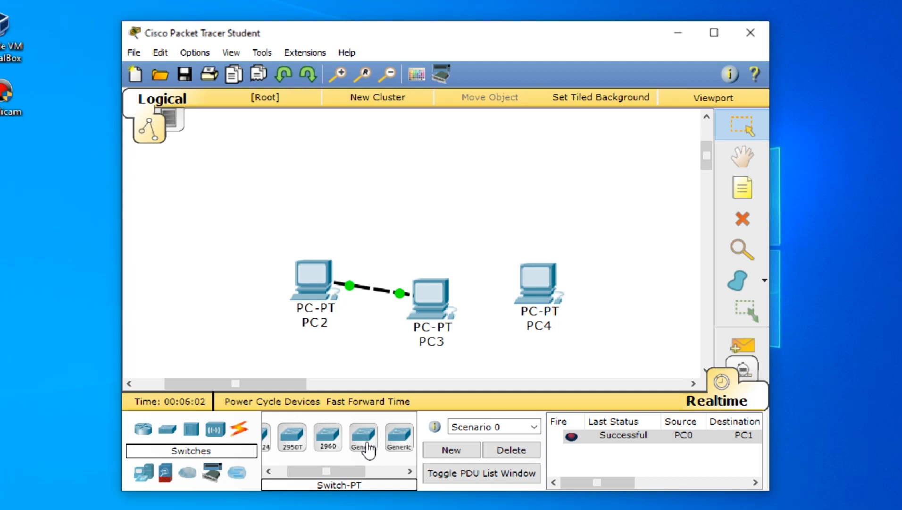
pyautogui.moveTo(345, 469)
pyautogui.mouseDown()
pyautogui.moveTo(296, 471)
pyautogui.moveTo(336, 472)
pyautogui.mouseUp()
pyautogui.click(385, 441)
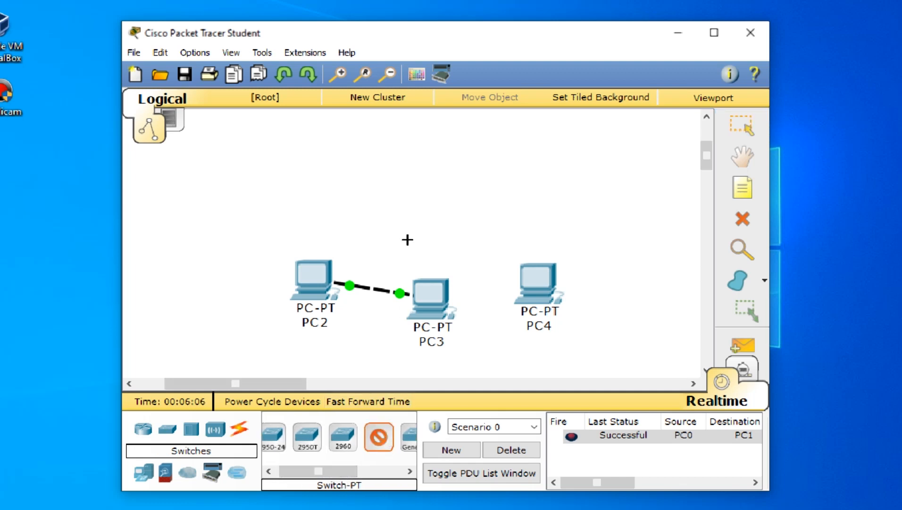
pyautogui.click(370, 166)
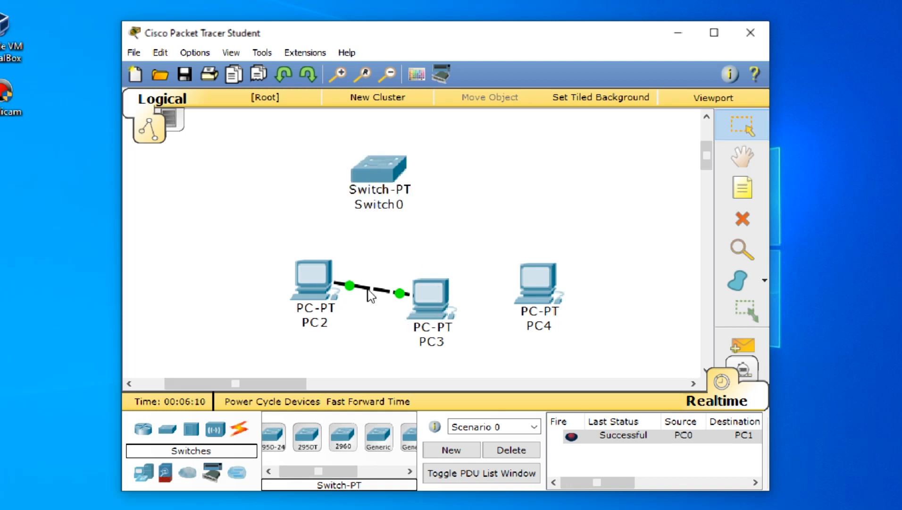
# Delete the cross-over cable between PC2 and PC3
pyautogui.click(743, 218)
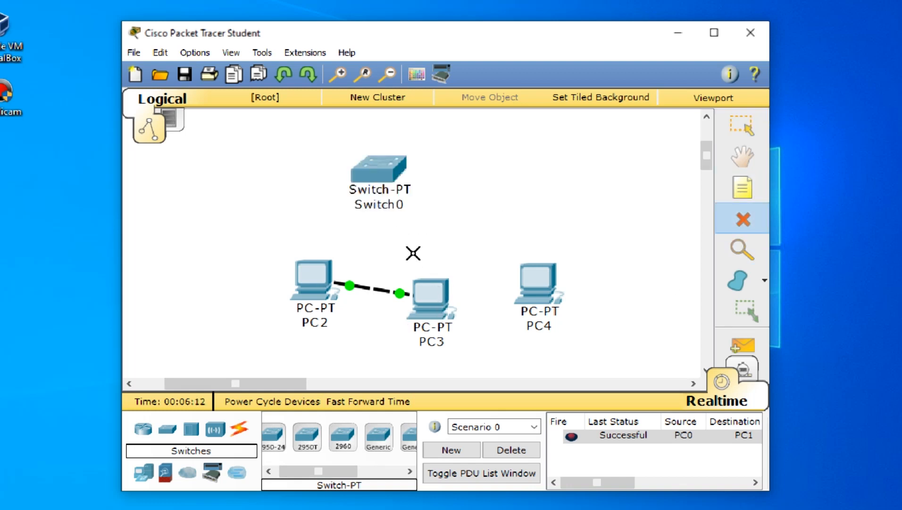
pyautogui.click(375, 292)
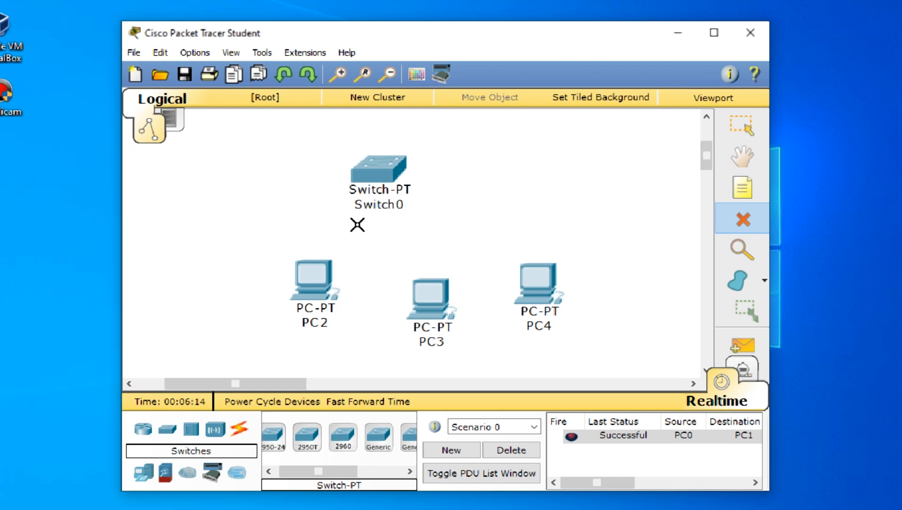
# Connect Switch0's FastEthernet0/1 port to PC2's FastEthernet0 port with a copper straight-through cable
pyautogui.click(240, 429)
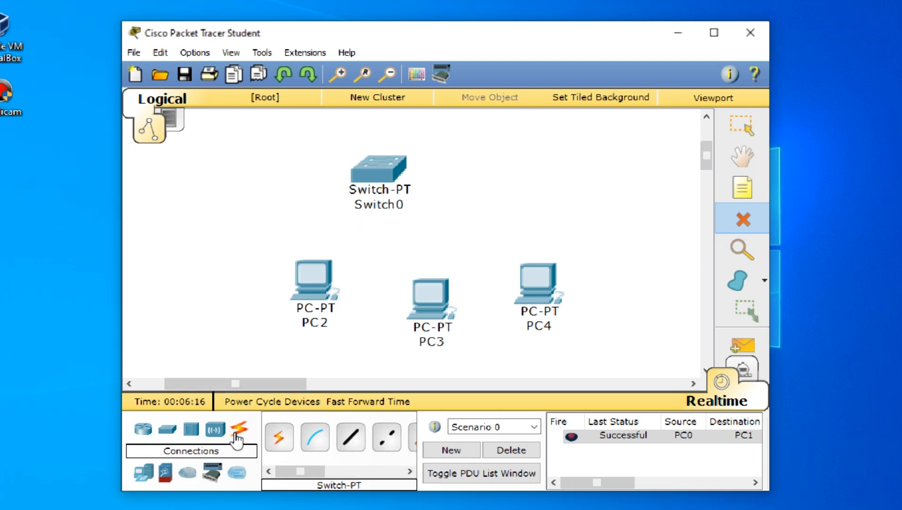
pyautogui.click(352, 444)
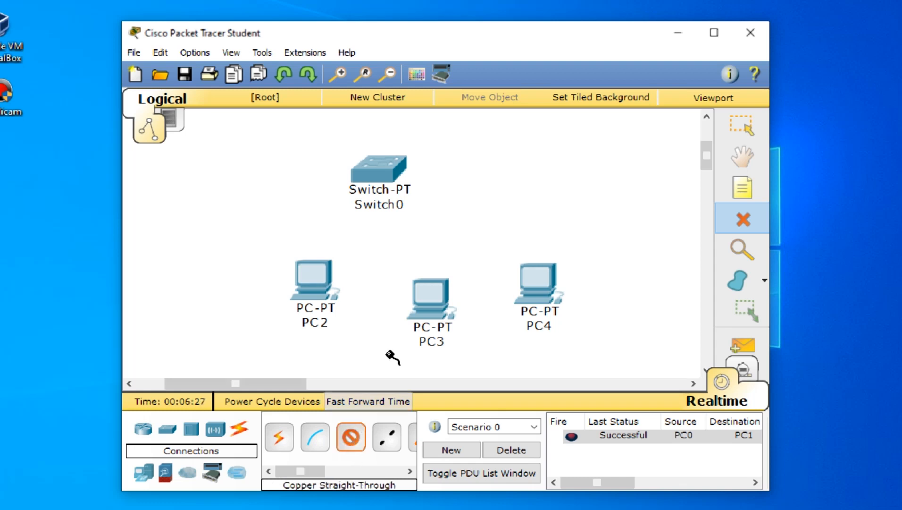
pyautogui.click(397, 168)
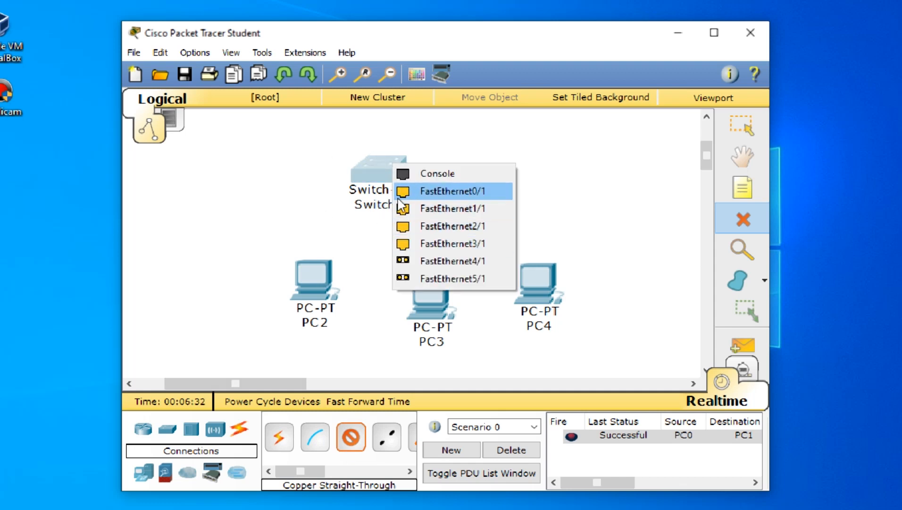
pyautogui.click(317, 277)
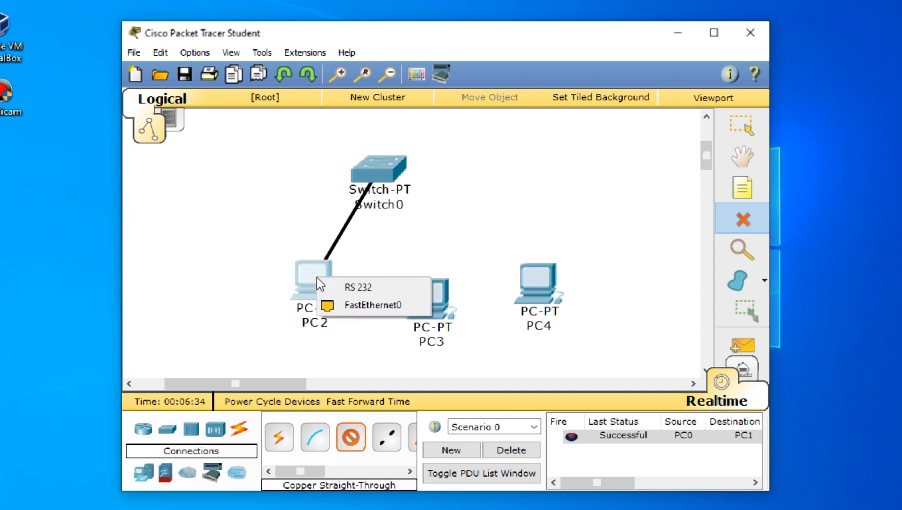
pyautogui.click(368, 305)
# Connect Switch0's FastEthernet1/1 port to PC3's FastEthernet0 port with a copper straight-through cable
pyautogui.click(350, 437)
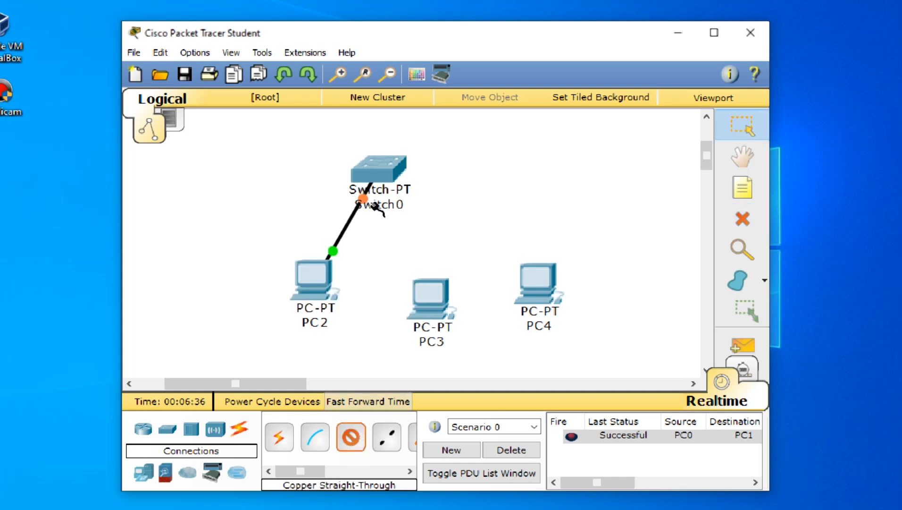
pyautogui.click(378, 181)
pyautogui.click(413, 193)
pyautogui.click(436, 294)
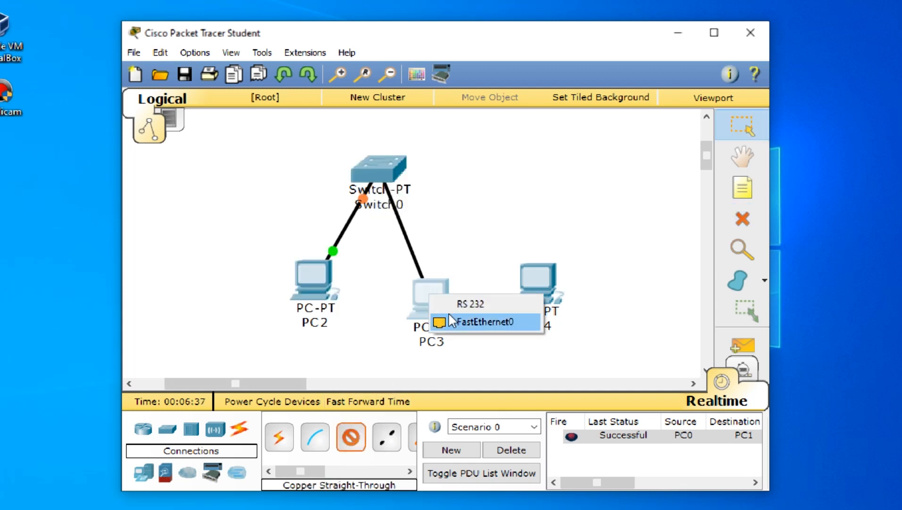
pyautogui.click(451, 317)
# Connect Switch0's FastEthernet2/1 port to PC4's FastEthernet0 port with a copper straight-through cable, and centre the switch above PC3
pyautogui.click(359, 440)
pyautogui.click(370, 169)
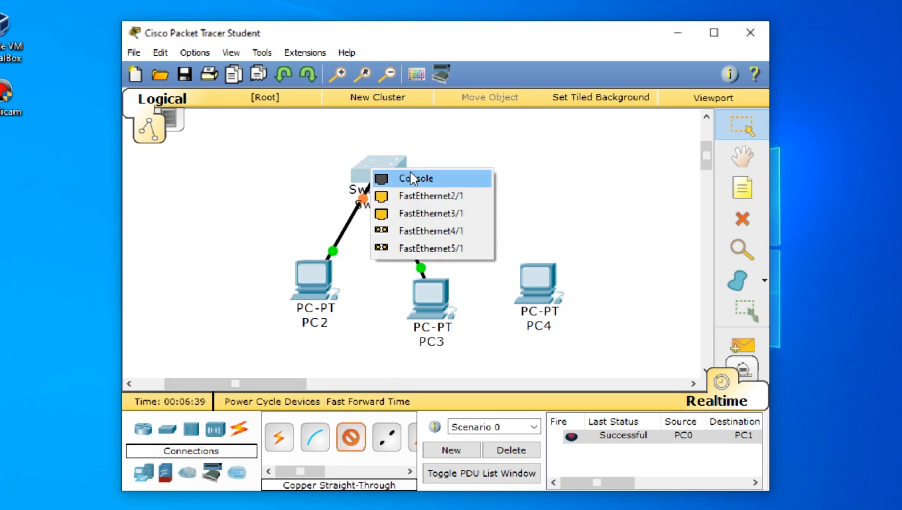
pyautogui.click(435, 197)
pyautogui.click(542, 285)
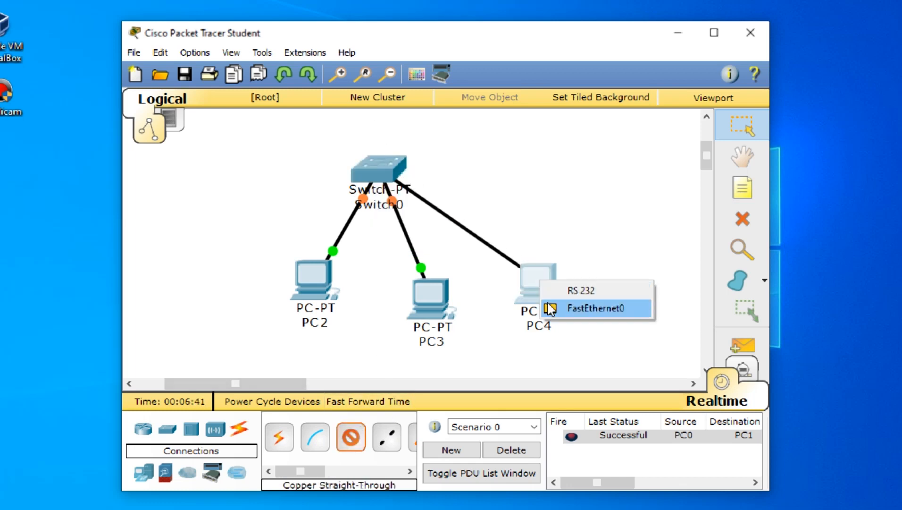
pyautogui.click(578, 308)
pyautogui.moveTo(384, 179); pyautogui.dragTo(437, 160)
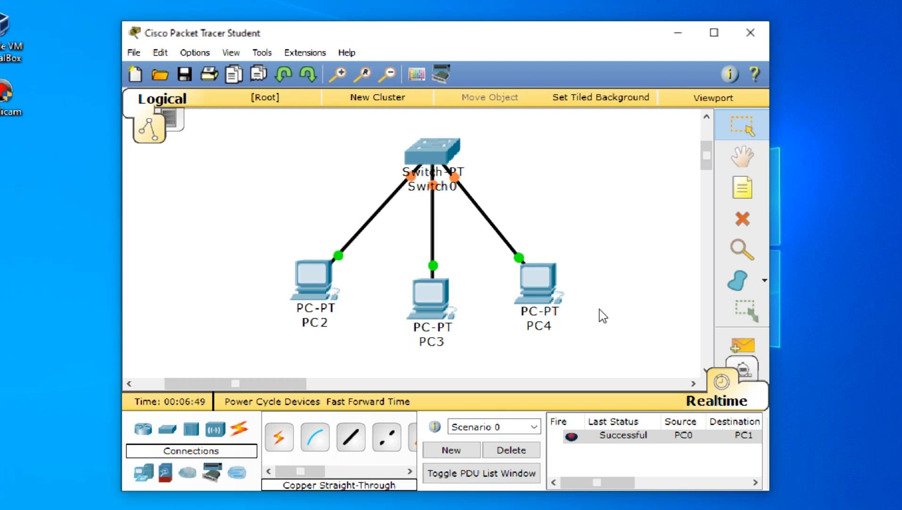
# Compare the cross-over link between PC0 and PC1 with the straight-through links from Switch0 to its three PCs
pyautogui.scroll(4, 599, 309)
pyautogui.scroll(-2, 600, 309)
pyautogui.scroll(1, 599, 309)
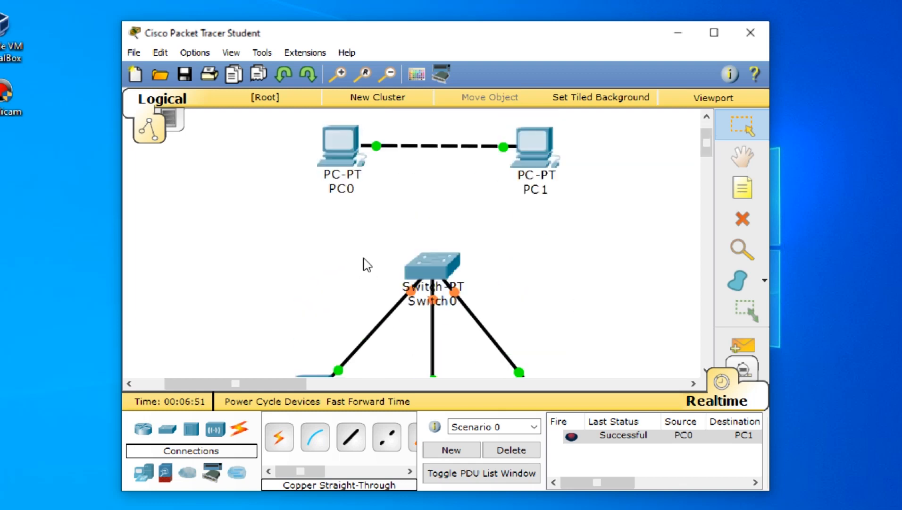
pyautogui.scroll(-1, 324, 153)
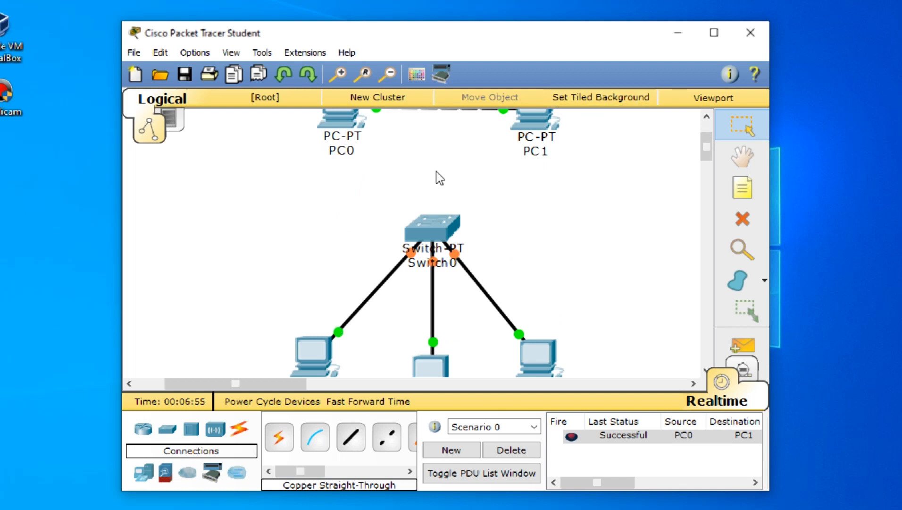
pyautogui.scroll(-1, 319, 241)
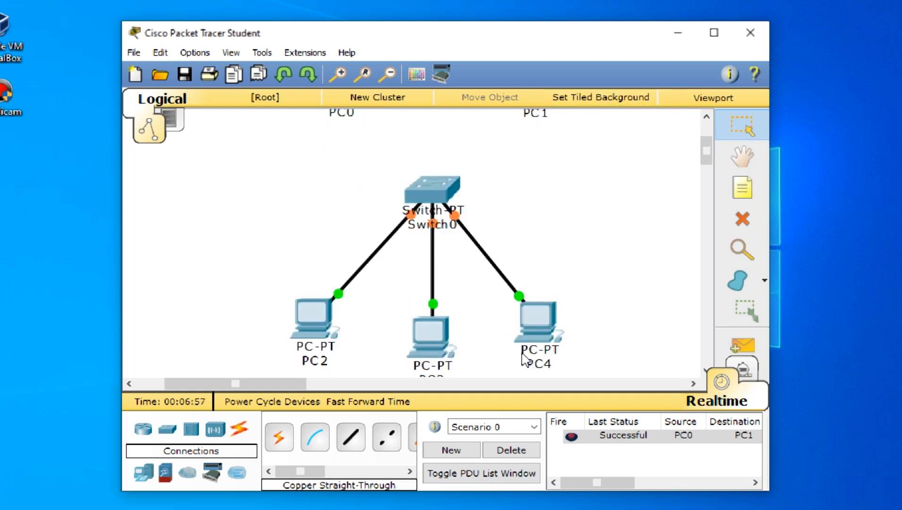
pyautogui.scroll(3, 368, 282)
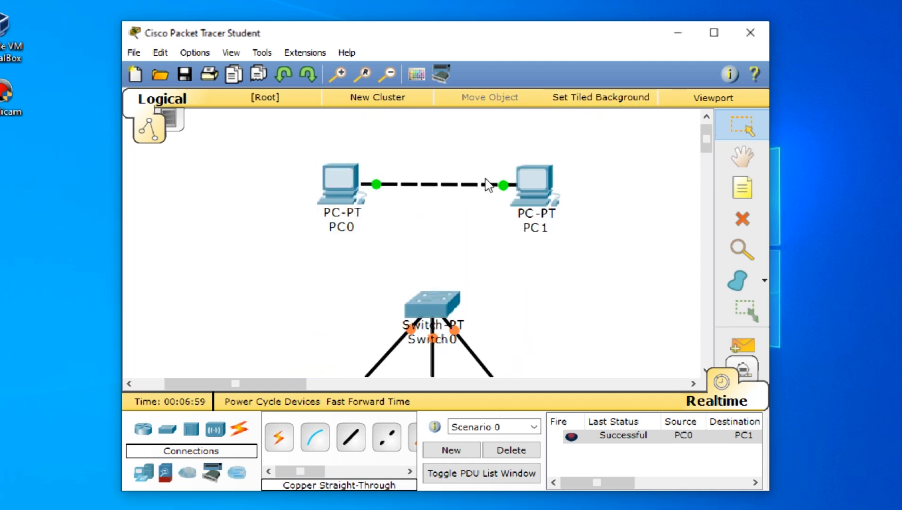
pyautogui.scroll(-4, 637, 249)
pyautogui.scroll(4, 453, 258)
pyautogui.scroll(-4, 302, 226)
pyautogui.scroll(4, 307, 217)
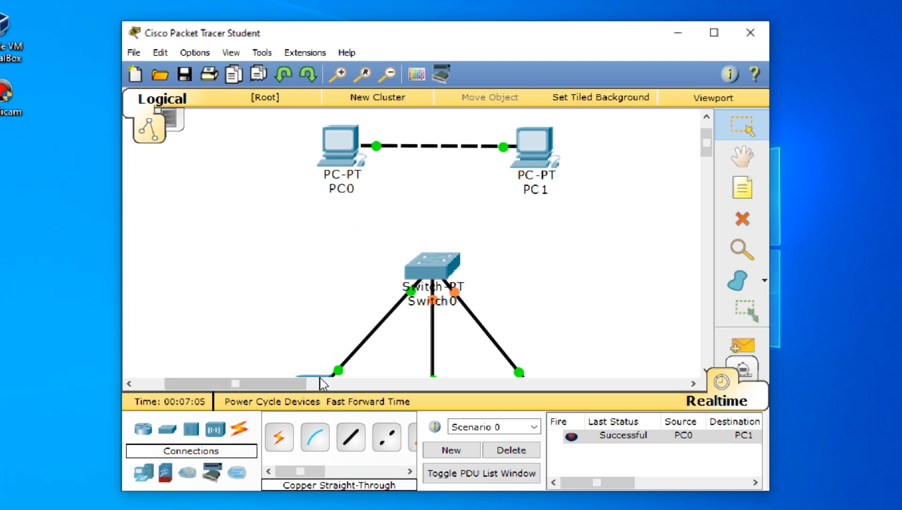
pyautogui.scroll(-2, 332, 196)
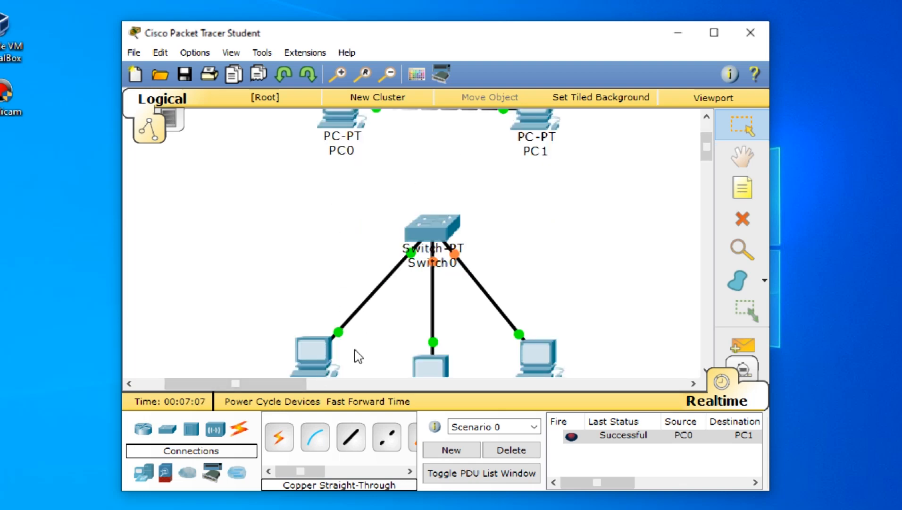
# Give PC2 the static IP address 192.168.1.1 with subnet mask 255.255.255.0
pyautogui.scroll(-1, 333, 330)
pyautogui.click(328, 324)
pyautogui.click(346, 66)
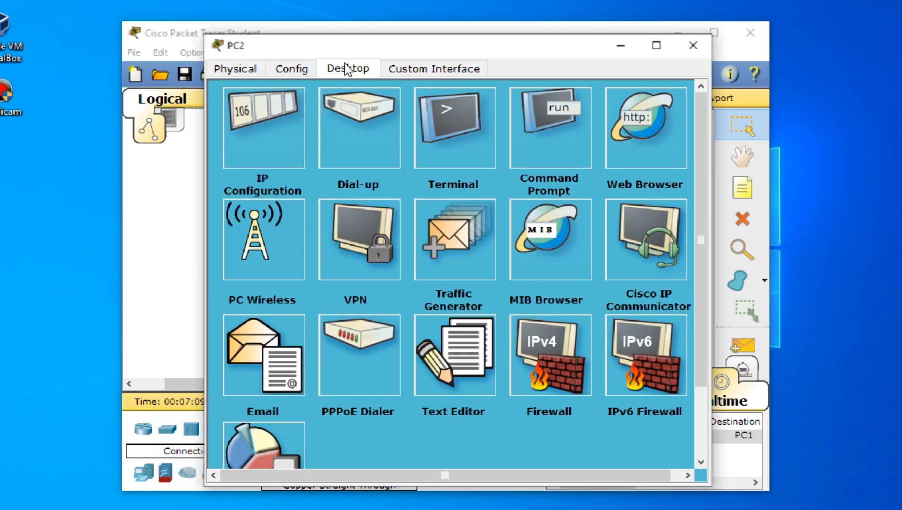
pyautogui.click(296, 123)
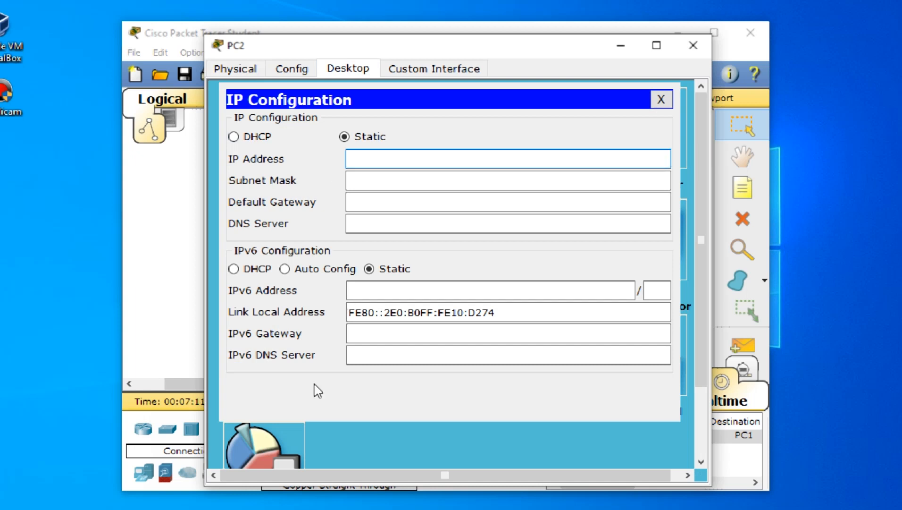
pyautogui.write('192.168.1.1')
pyautogui.click(415, 181)
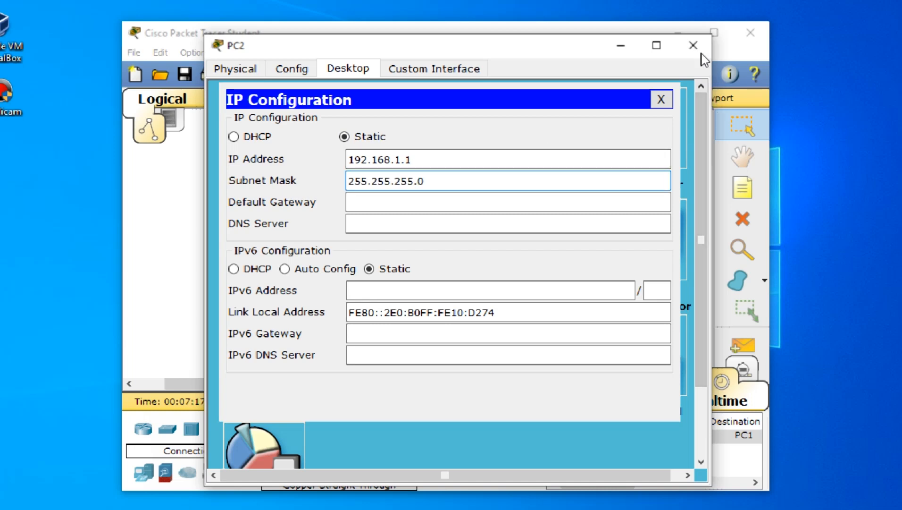
pyautogui.click(693, 45)
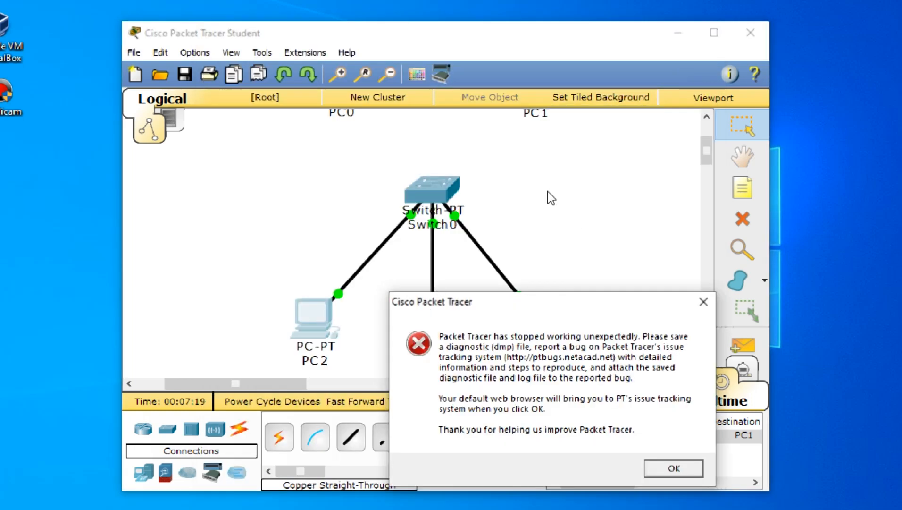
pyautogui.press('Escape')
# Give PC3 the static IP address 192.168.1.2 with the default subnet mask
pyautogui.doubleClick(422, 321)
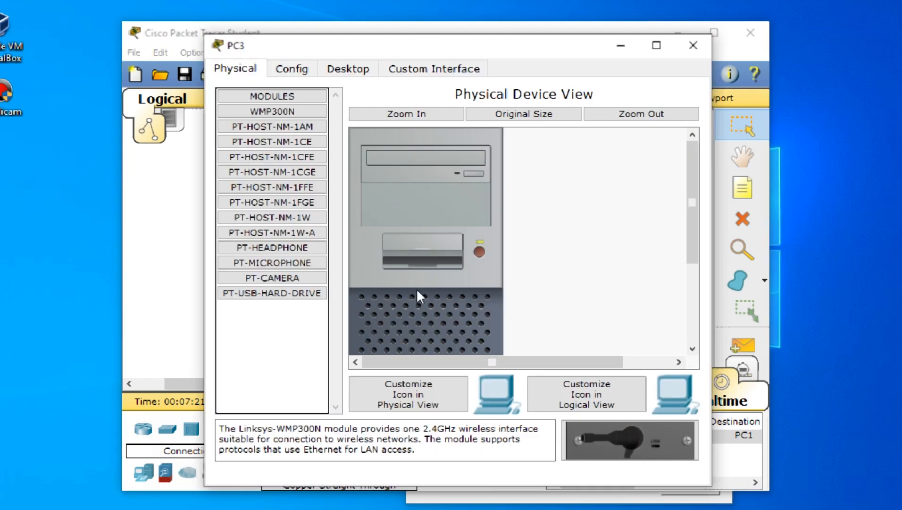
pyautogui.click(347, 74)
pyautogui.click(281, 142)
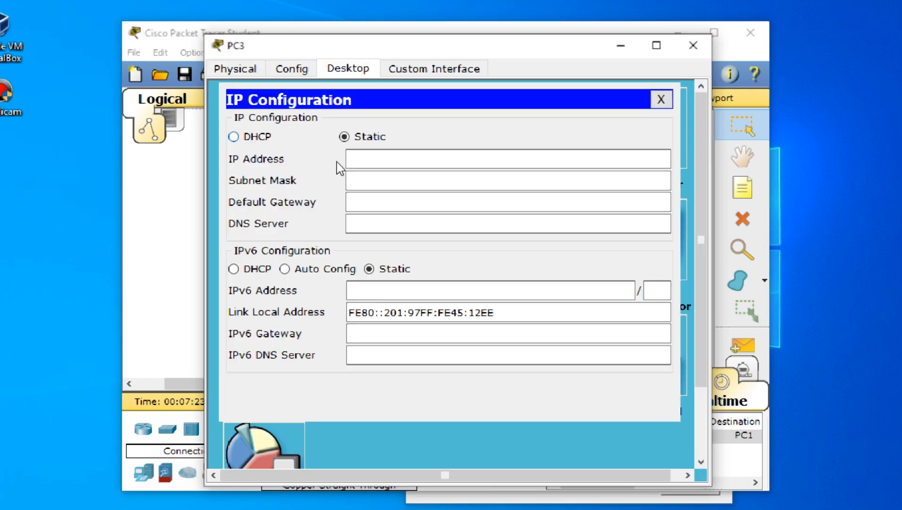
pyautogui.click(381, 170)
pyautogui.click(380, 165)
pyautogui.write('192.168.1.')
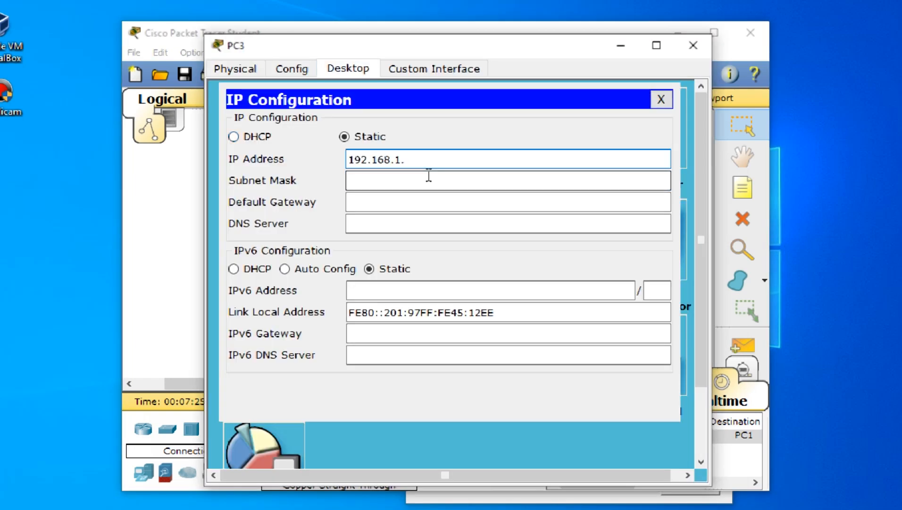
pyautogui.write('2')
pyautogui.click(427, 180)
pyautogui.click(693, 45)
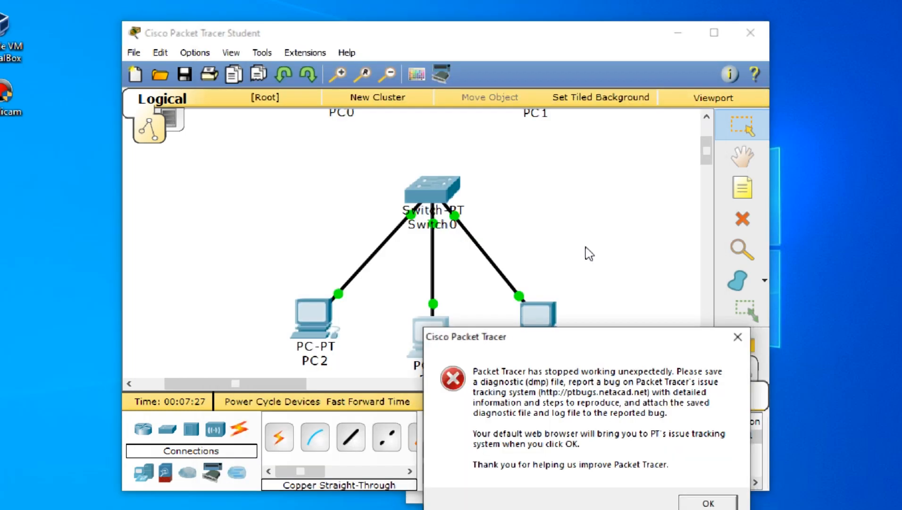
pyautogui.press('Return')
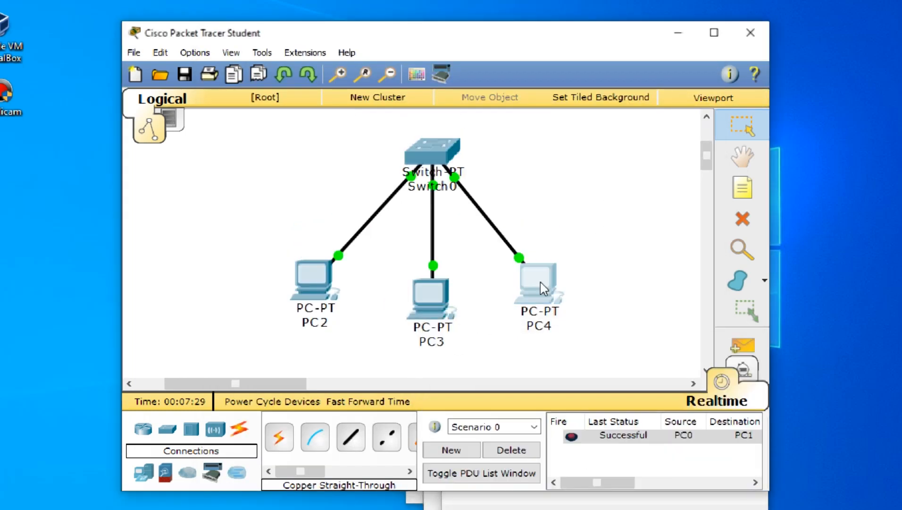
# Give PC4 the static IP address 192.168.1.3 with subnet mask 255.255.255.0
pyautogui.click(541, 282)
pyautogui.click(350, 69)
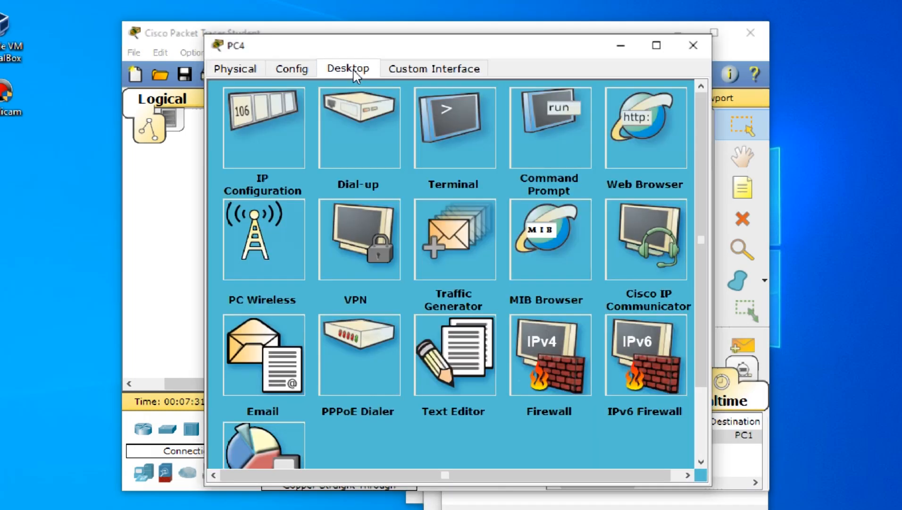
pyautogui.click(281, 142)
pyautogui.click(369, 159)
pyautogui.write('192.168.1.3')
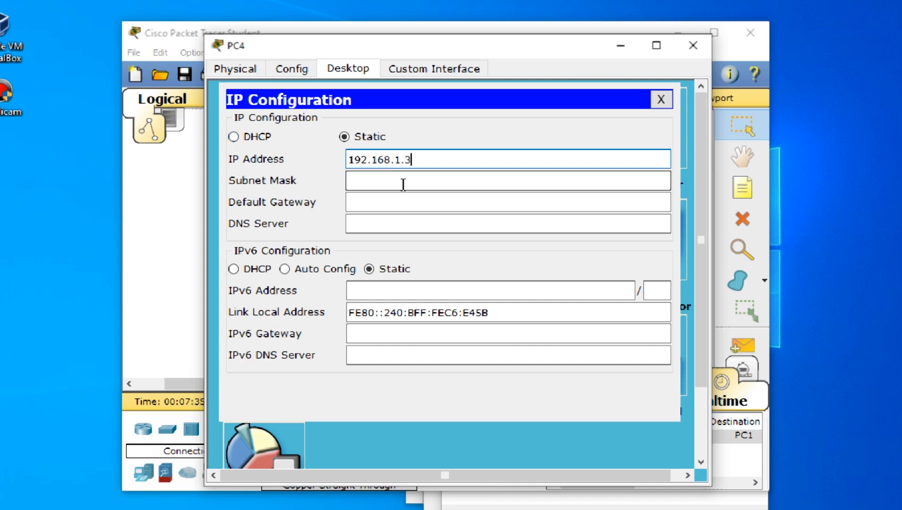
pyautogui.click(403, 184)
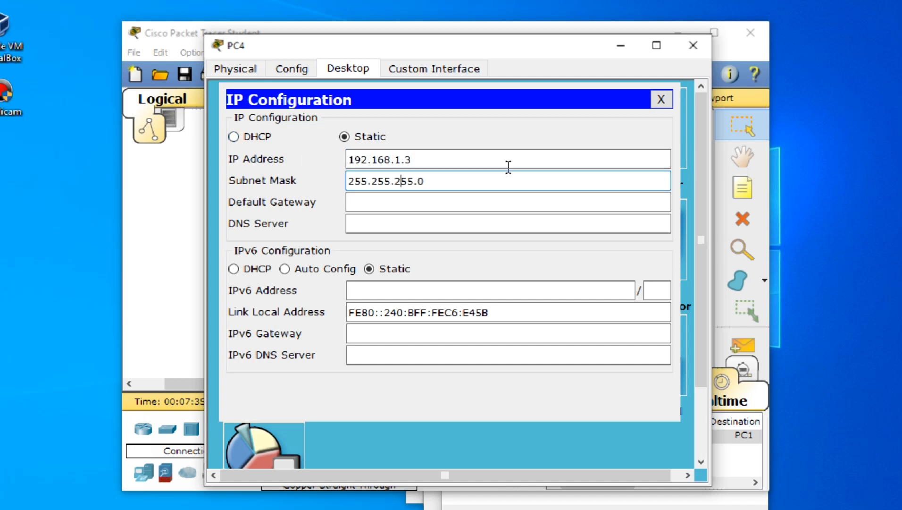
pyautogui.click(692, 45)
pyautogui.click(608, 200)
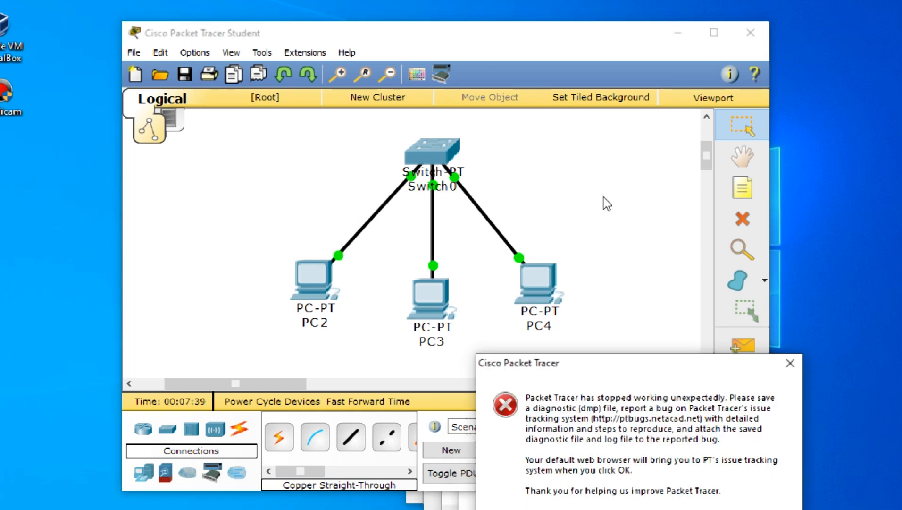
pyautogui.click(605, 198)
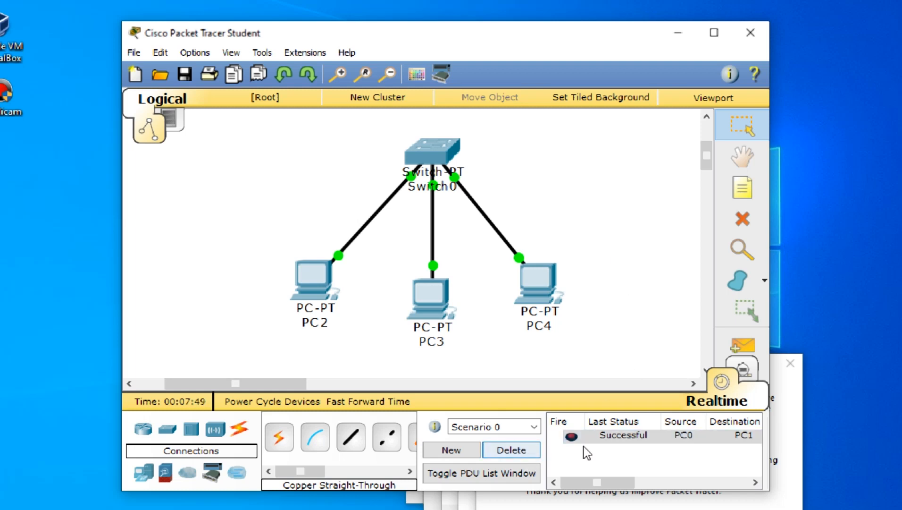
# Clear the PC0-to-PC1 test from Scenario 0 and send a simple PDU from PC2 to PC3
pyautogui.click(536, 451)
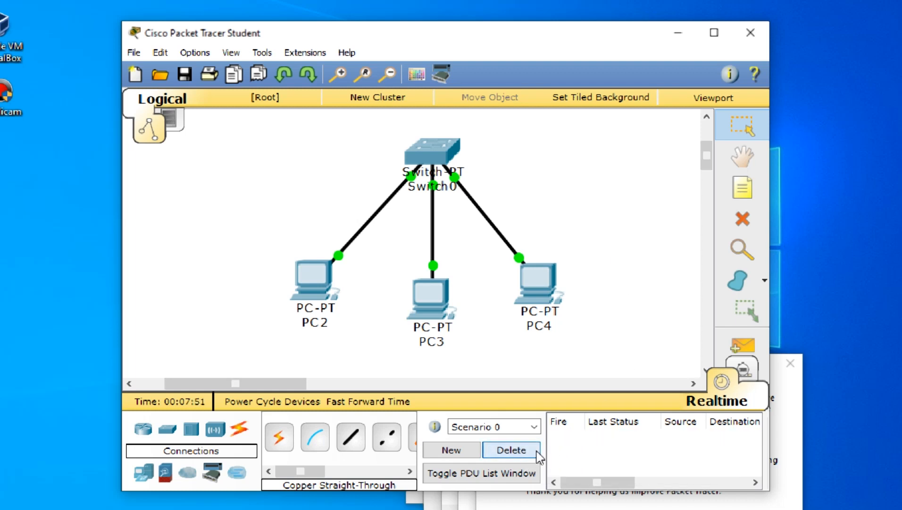
pyautogui.click(740, 358)
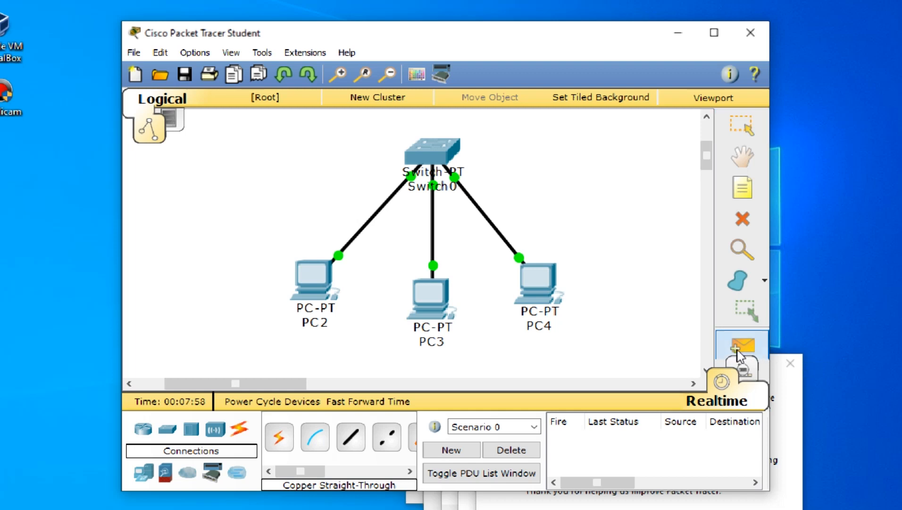
pyautogui.click(316, 283)
pyautogui.click(438, 312)
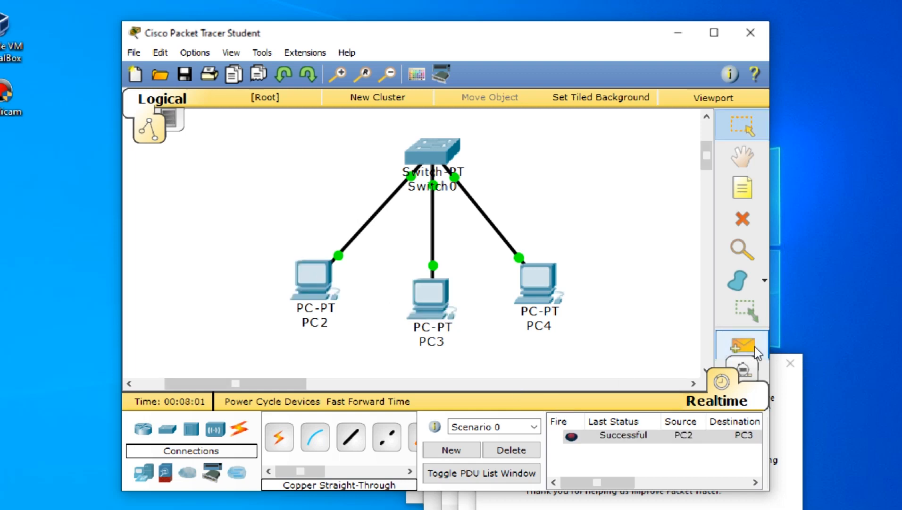
# Send simple PDUs from PC3 to PC4 and from PC4 to PC2
pyautogui.click(741, 349)
pyautogui.click(434, 304)
pyautogui.click(538, 289)
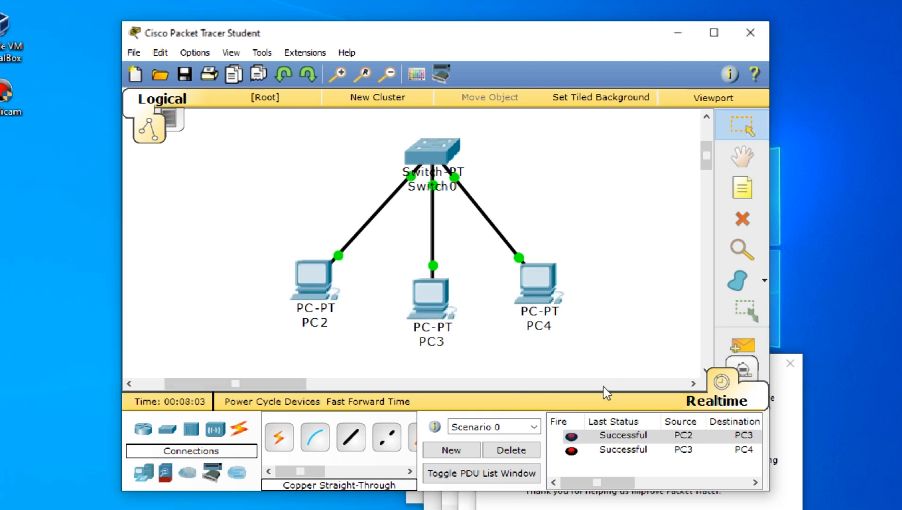
pyautogui.click(741, 355)
pyautogui.click(542, 282)
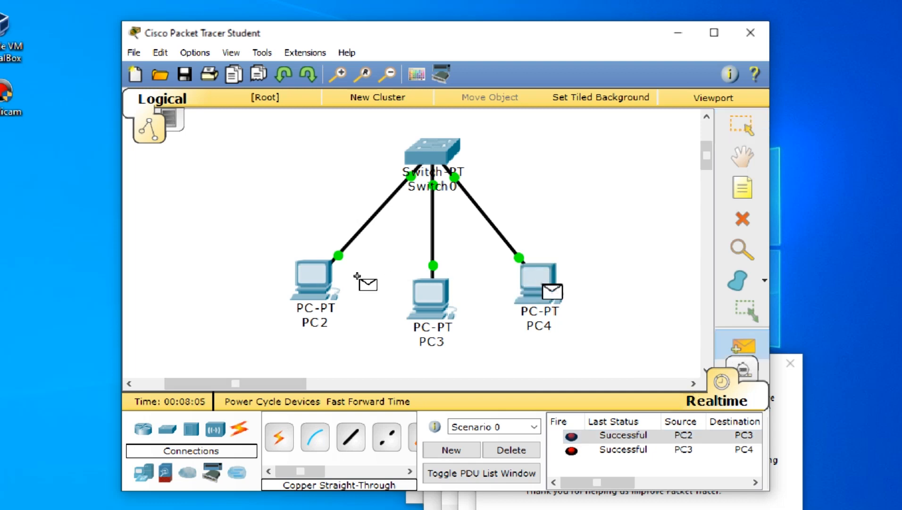
pyautogui.click(315, 281)
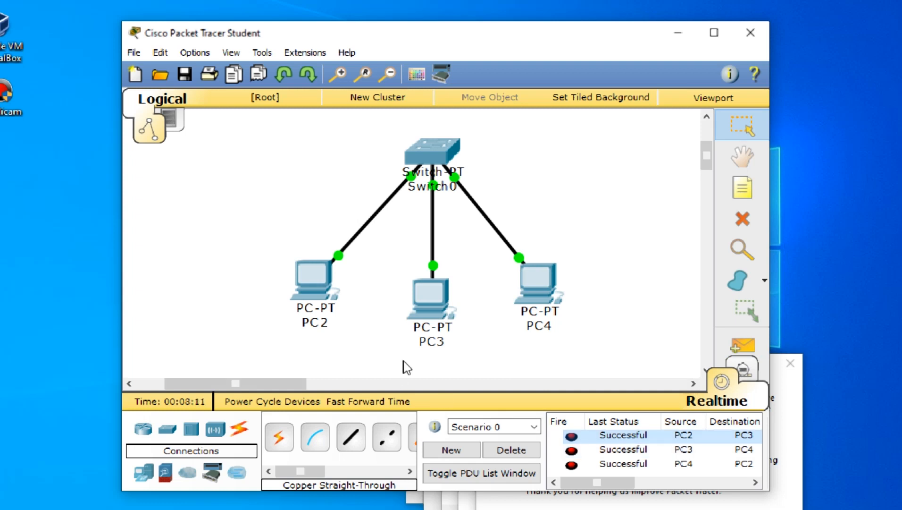
# Select Switch0 together with PC2, PC3 and PC4, and move the group up close beneath the PC0 and PC1 network
pyautogui.scroll(5, 400, 350)
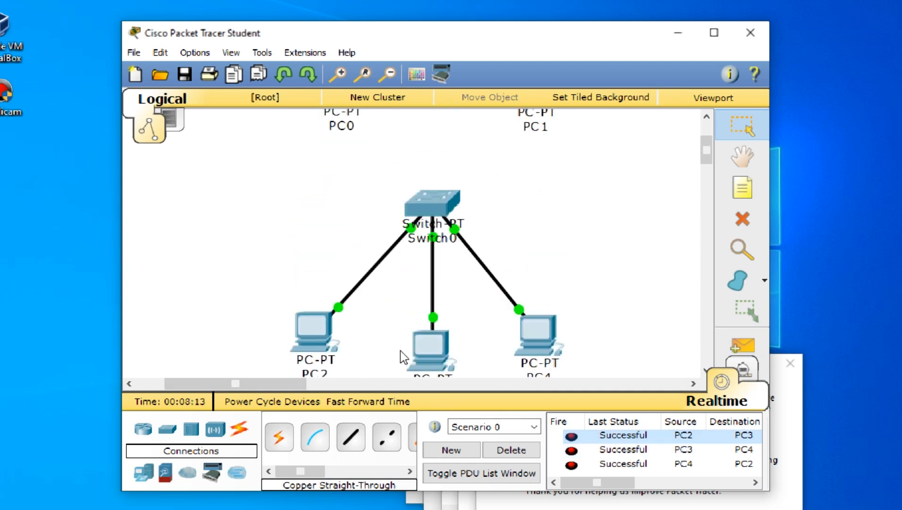
pyautogui.scroll(-4, 400, 350)
pyautogui.scroll(2, 402, 356)
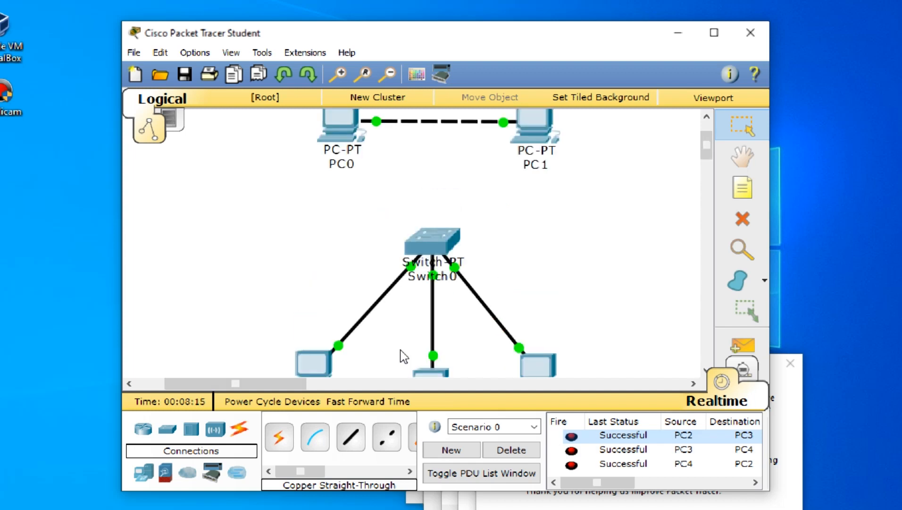
pyautogui.moveTo(269, 225); pyautogui.dragTo(613, 375)
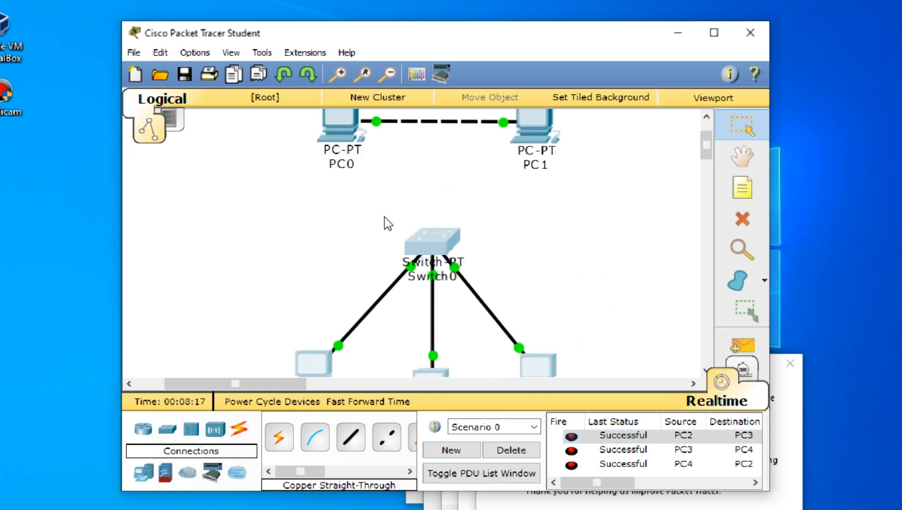
pyautogui.moveTo(434, 247); pyautogui.dragTo(437, 170)
pyautogui.click(552, 181)
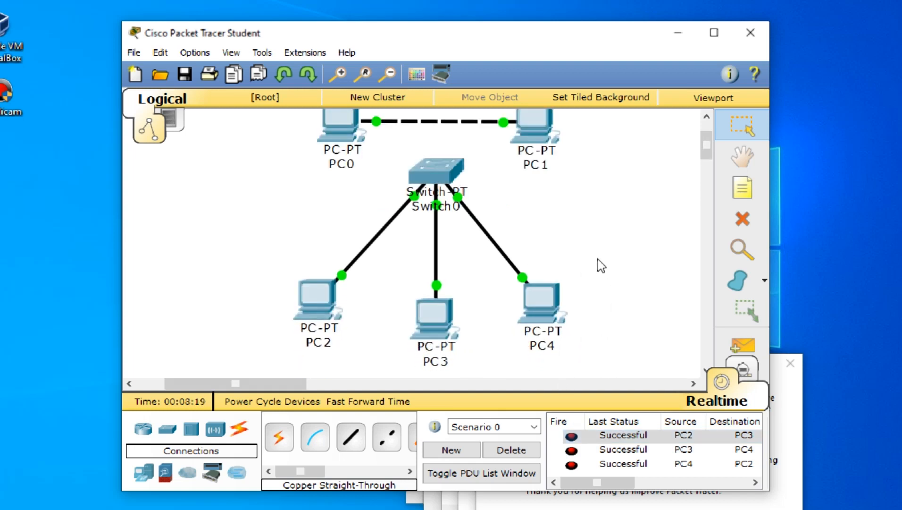
pyautogui.scroll(2, 595, 261)
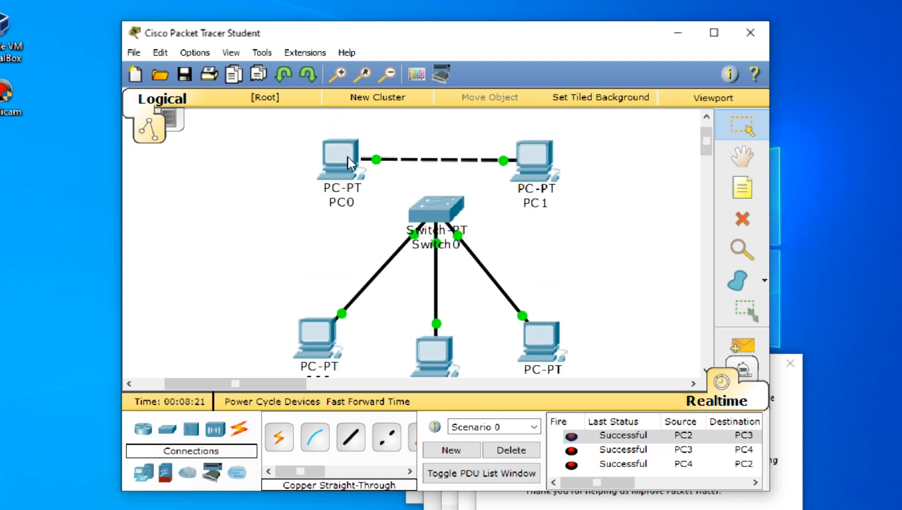
pyautogui.scroll(-2, 436, 221)
pyautogui.scroll(1, 497, 258)
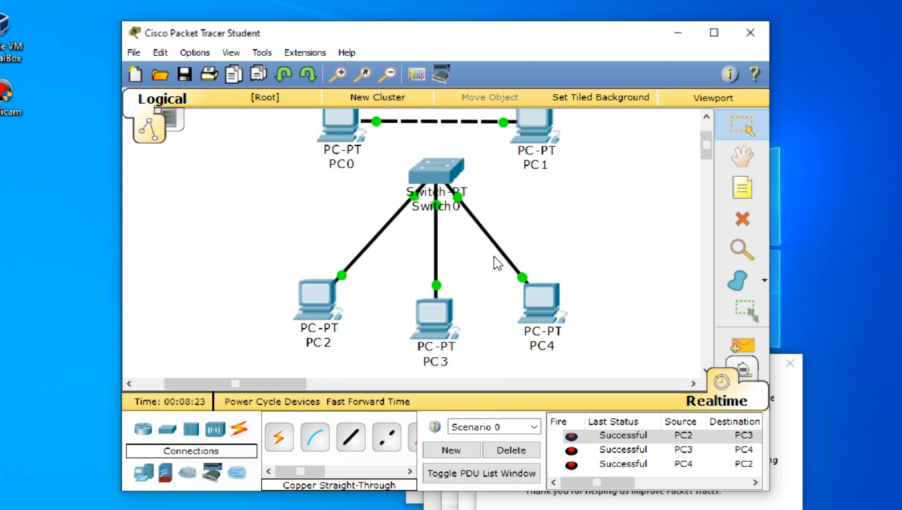